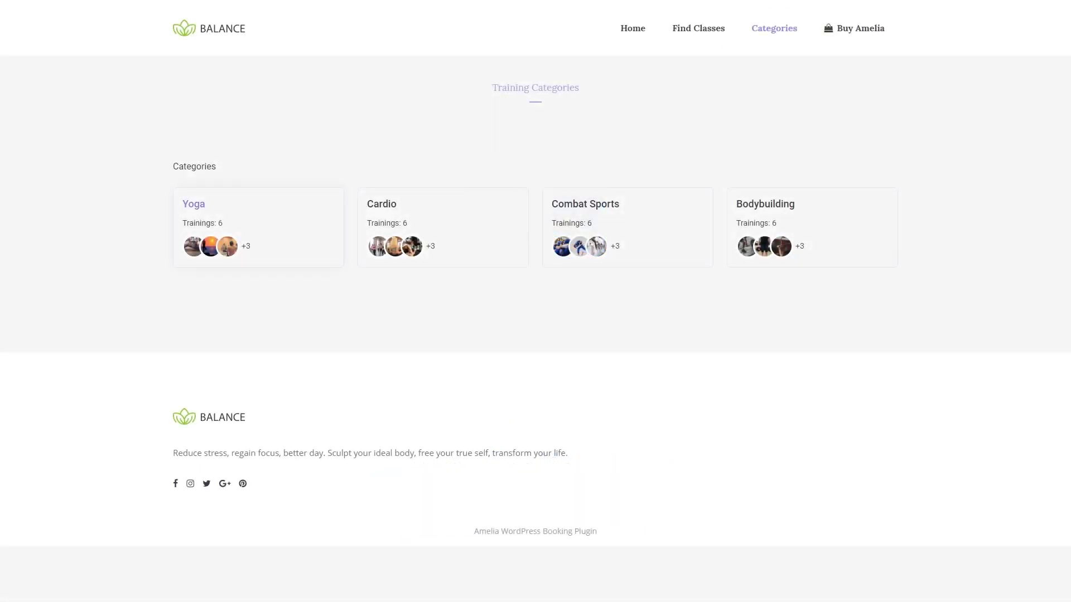
Browse the training categories, starting from Yoga, and look over the six Cardio classes
{"action": "left_click", "coordinate": [258, 227]}
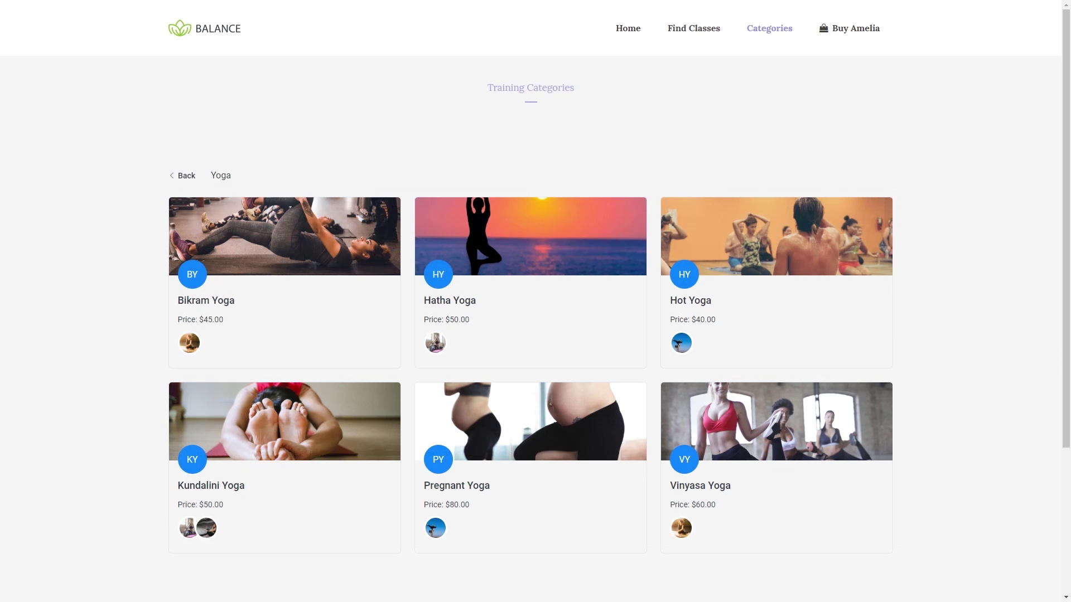
{"action": "scroll", "coordinate": [535, 301], "scroll_direction": "down", "scroll_amount": 1}
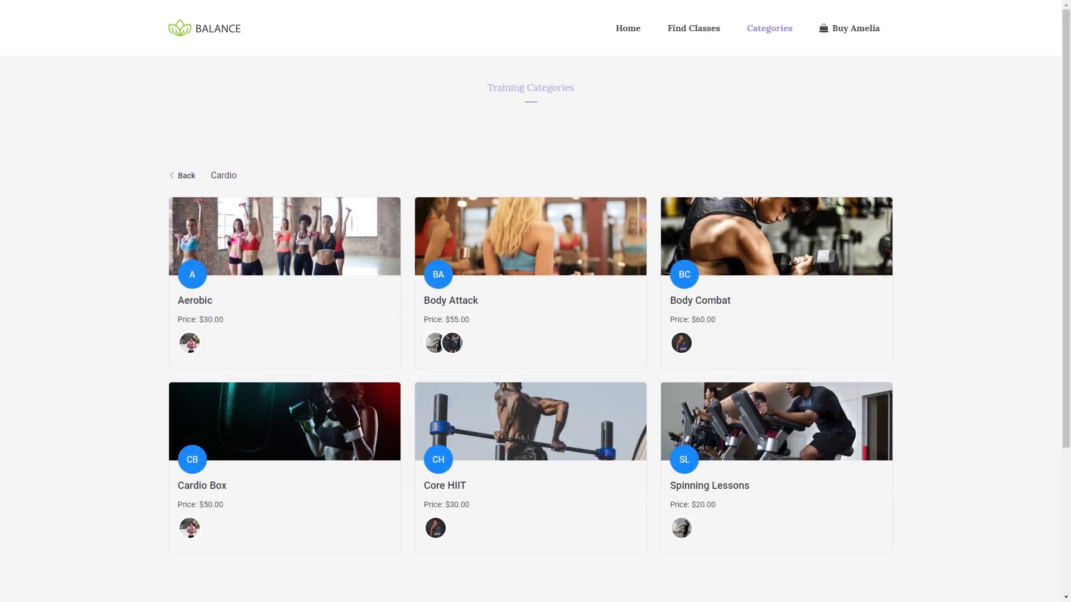
{"action": "mouse_move", "coordinate": [284, 283]}
{"action": "mouse_move", "coordinate": [531, 283]}
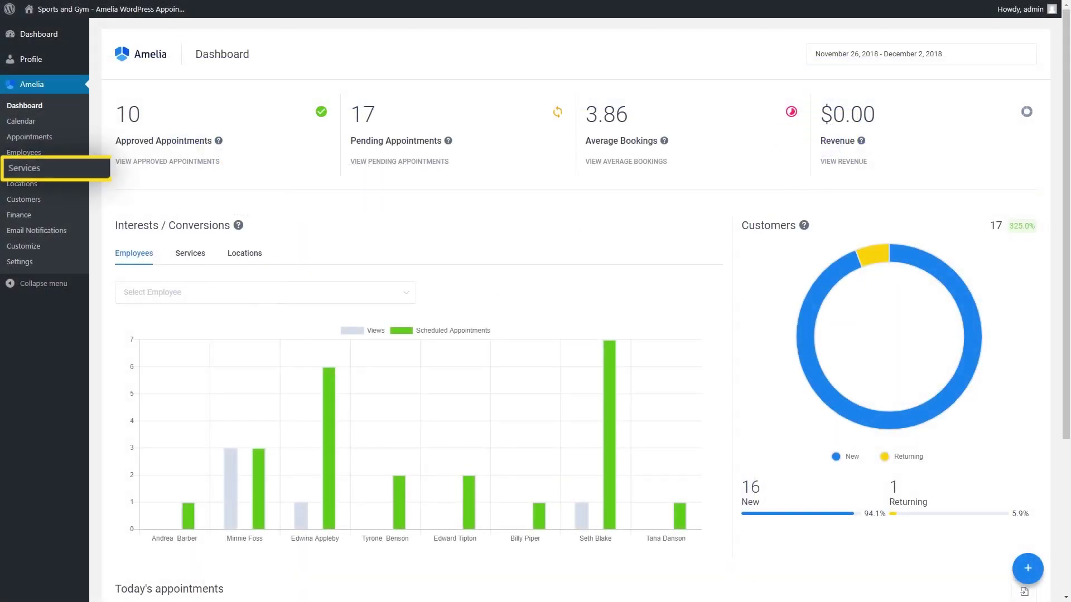
Add a new service category named 'Weight lifting' on the Services page
{"action": "left_click", "coordinate": [81, 166]}
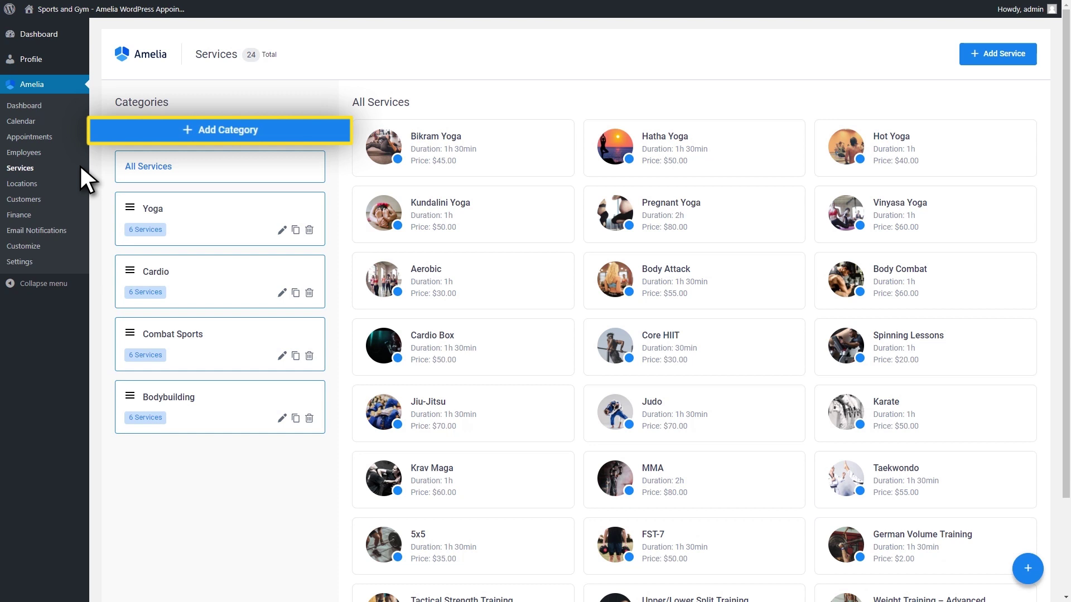
{"action": "left_click", "coordinate": [283, 128]}
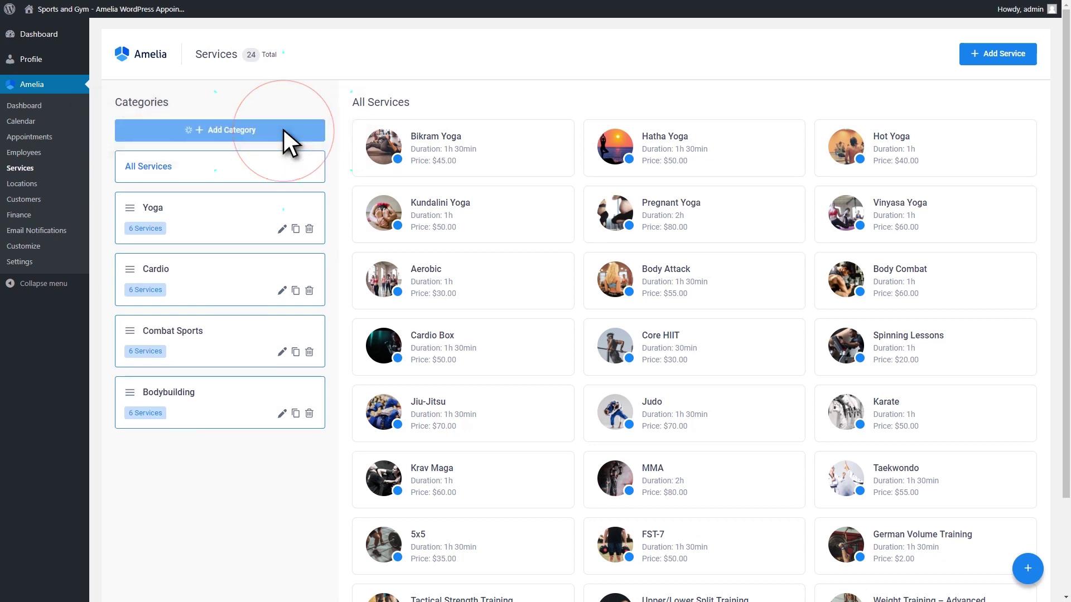
{"action": "triple_click", "coordinate": [320, 450]}
{"action": "type", "text": "Weight lifting"}
{"action": "left_click", "coordinate": [297, 477]}
Duplicate the Weight lifting category, then delete the copy
{"action": "left_click", "coordinate": [299, 476]}
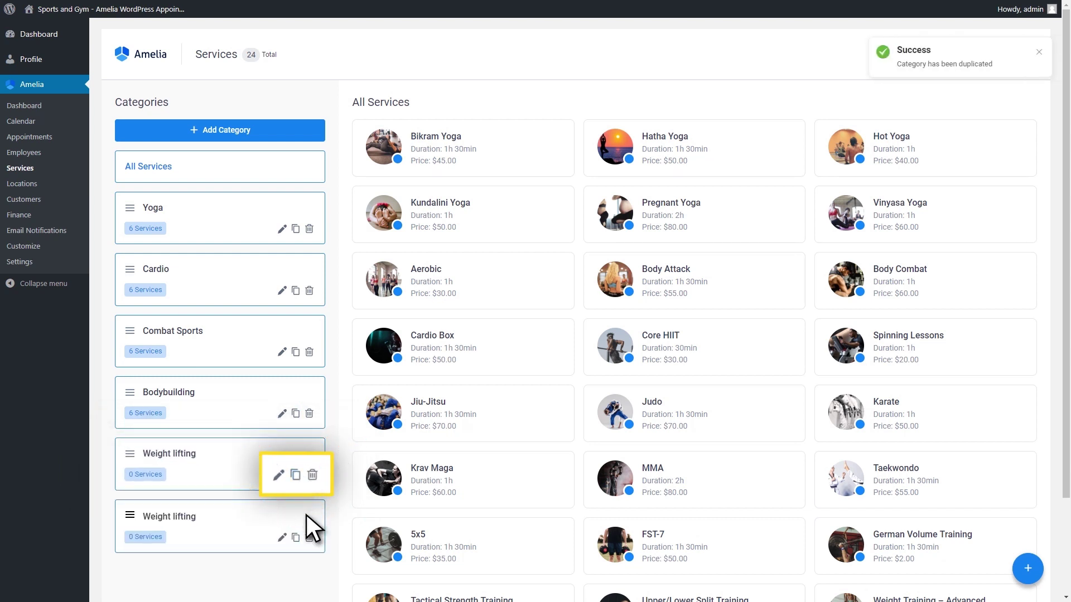
{"action": "left_click", "coordinate": [310, 539]}
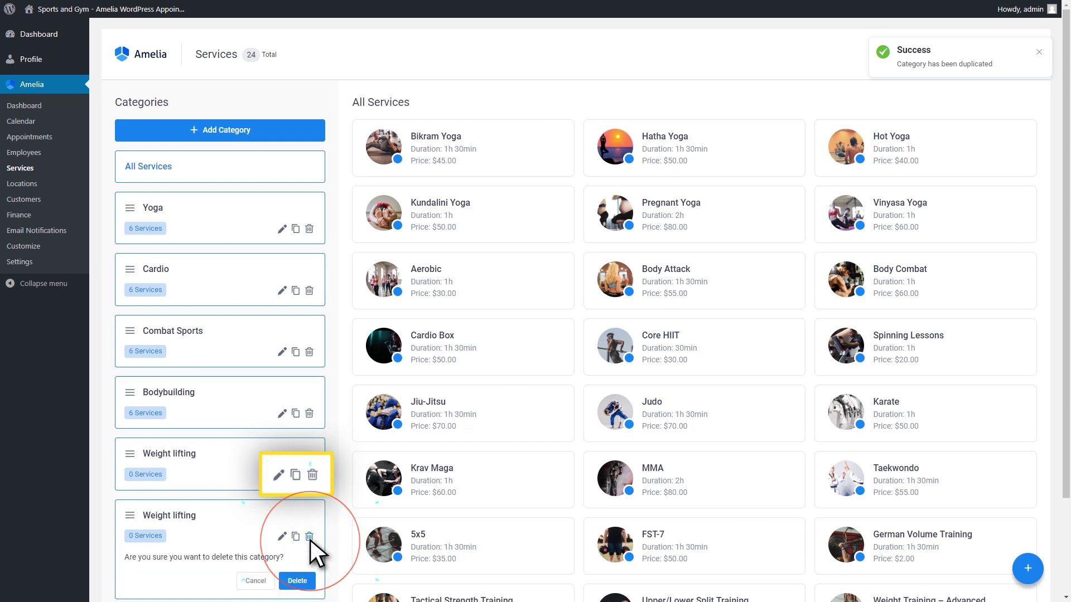
{"action": "left_click", "coordinate": [306, 580]}
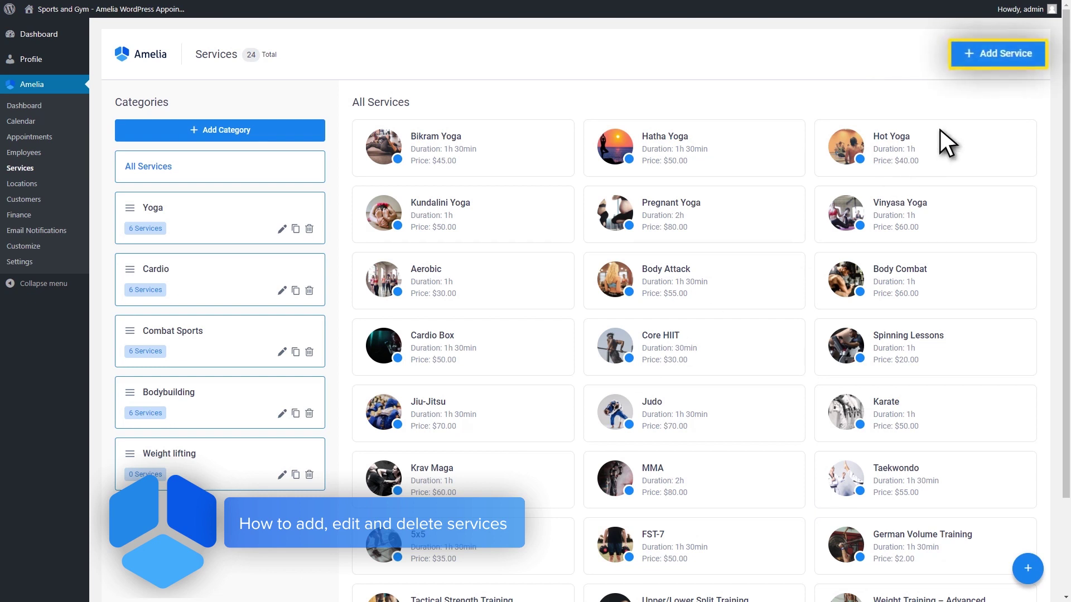
Start a new service named 'Dumbbell Exercises' and upload its photo
{"action": "left_click", "coordinate": [1017, 56]}
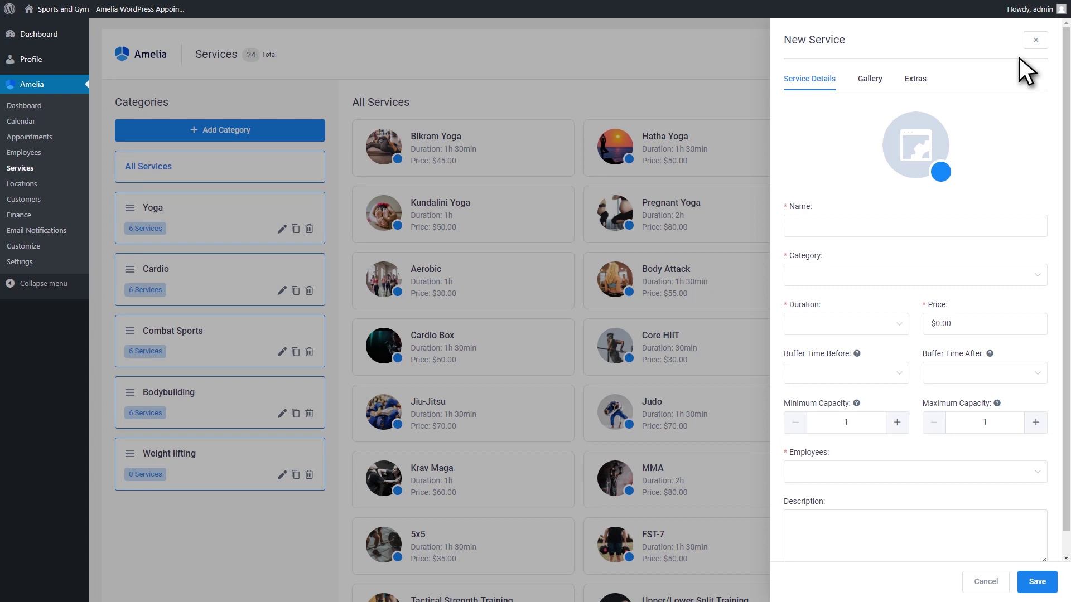
{"action": "left_click", "coordinate": [947, 133]}
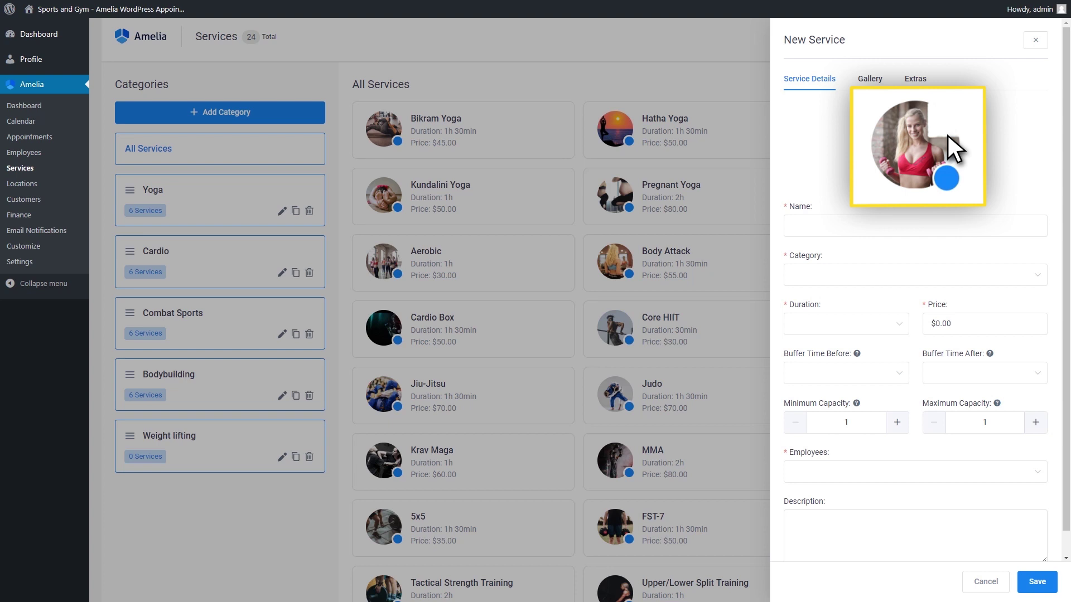
{"action": "left_click", "coordinate": [966, 229]}
{"action": "type", "text": "Dumbbell Exercises"}
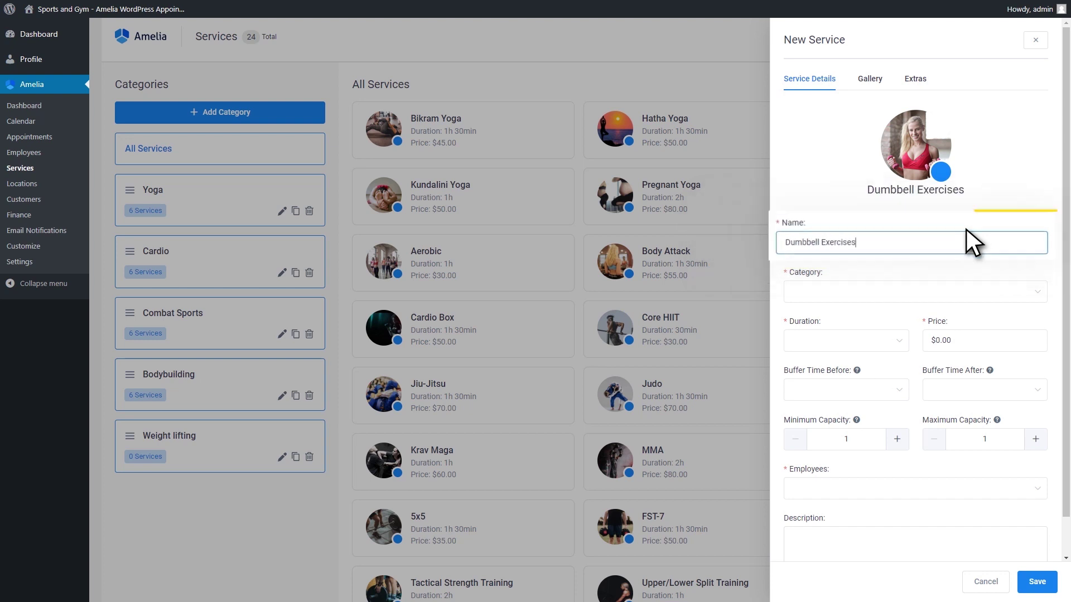
Put the service in the Weight lifting category with a 1h duration
{"action": "left_click", "coordinate": [1040, 292]}
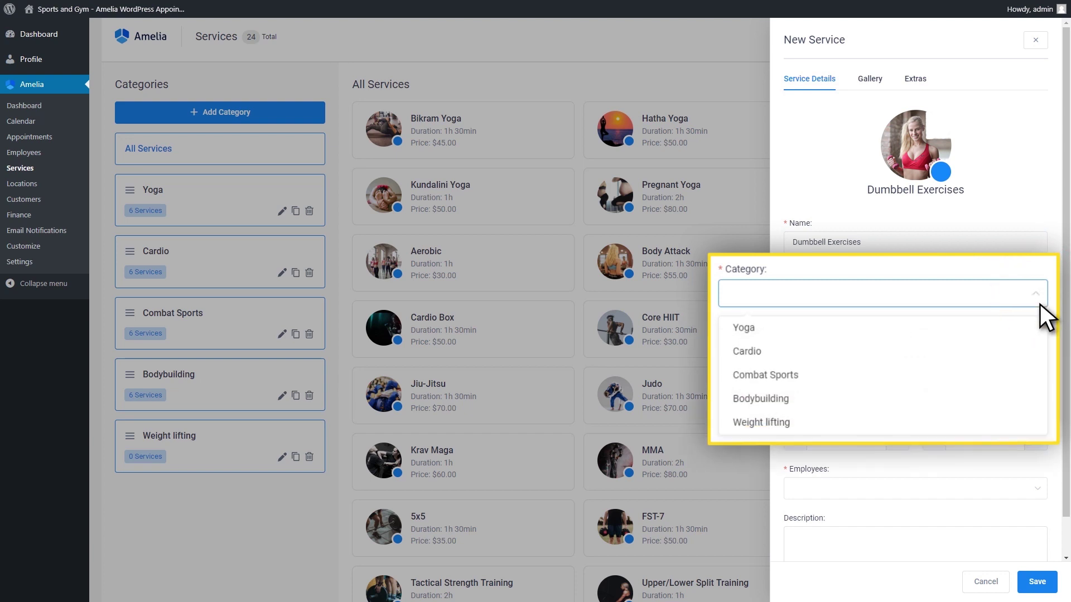
{"action": "left_click", "coordinate": [1030, 422]}
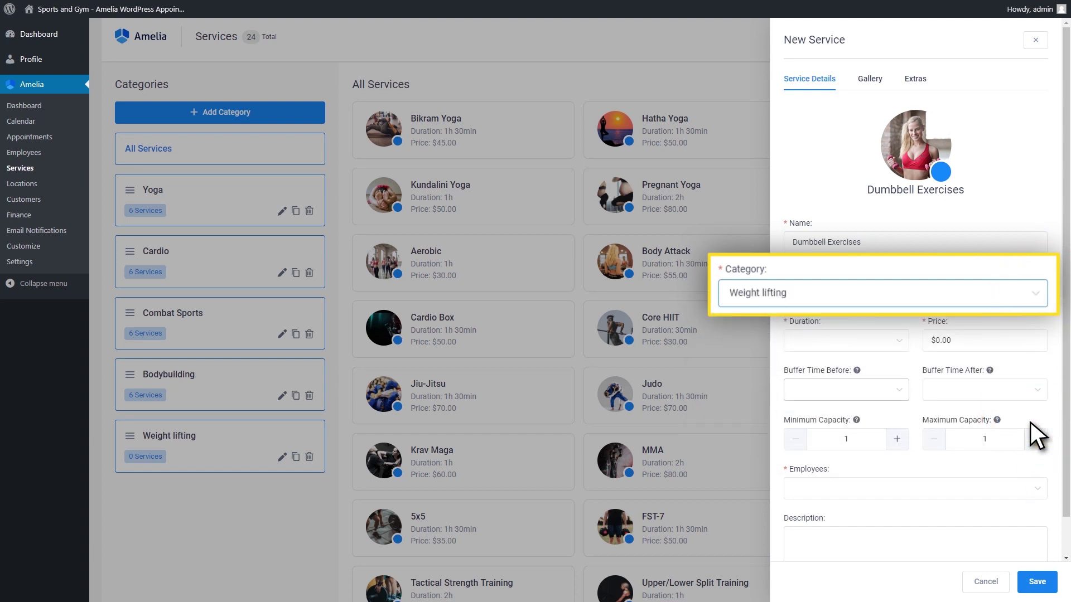
{"action": "left_click", "coordinate": [898, 340]}
{"action": "left_click", "coordinate": [902, 384]}
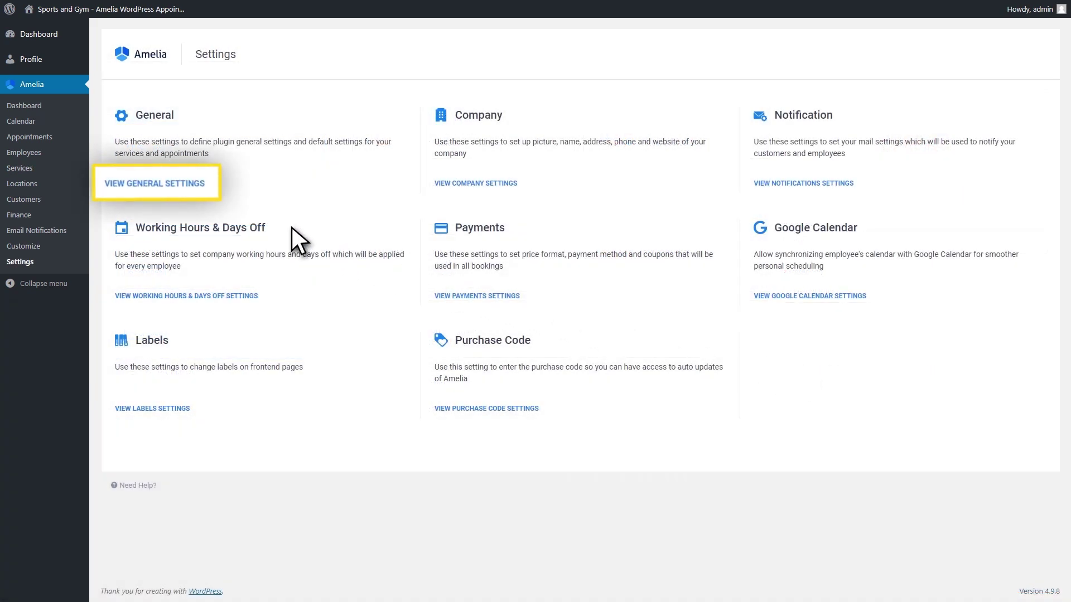
Keep the 30min default time slot step and book time slots using the service duration
{"action": "left_click", "coordinate": [202, 186]}
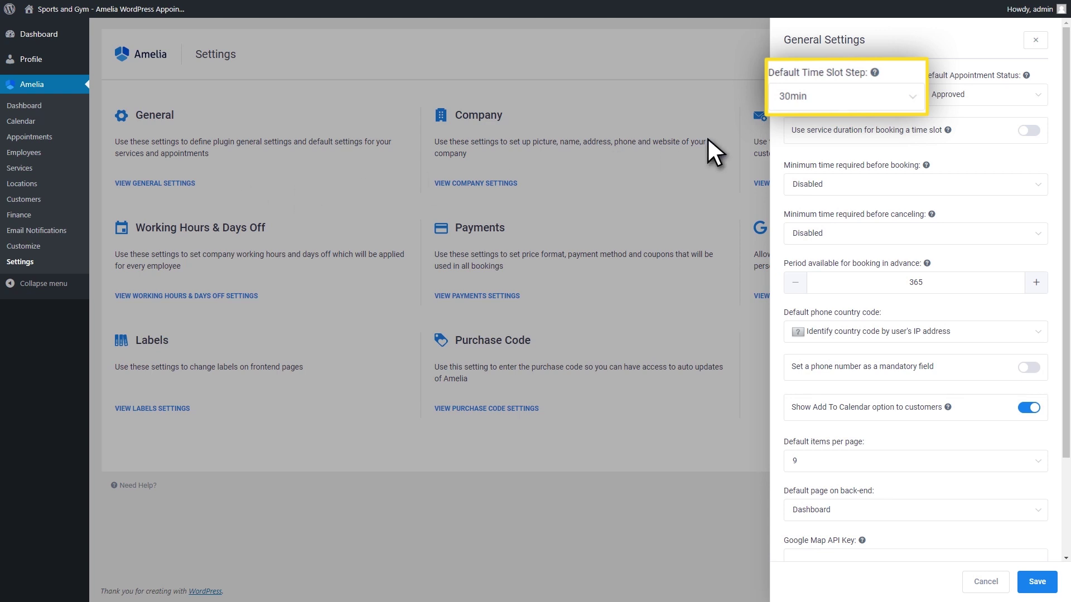
{"action": "left_click", "coordinate": [916, 97]}
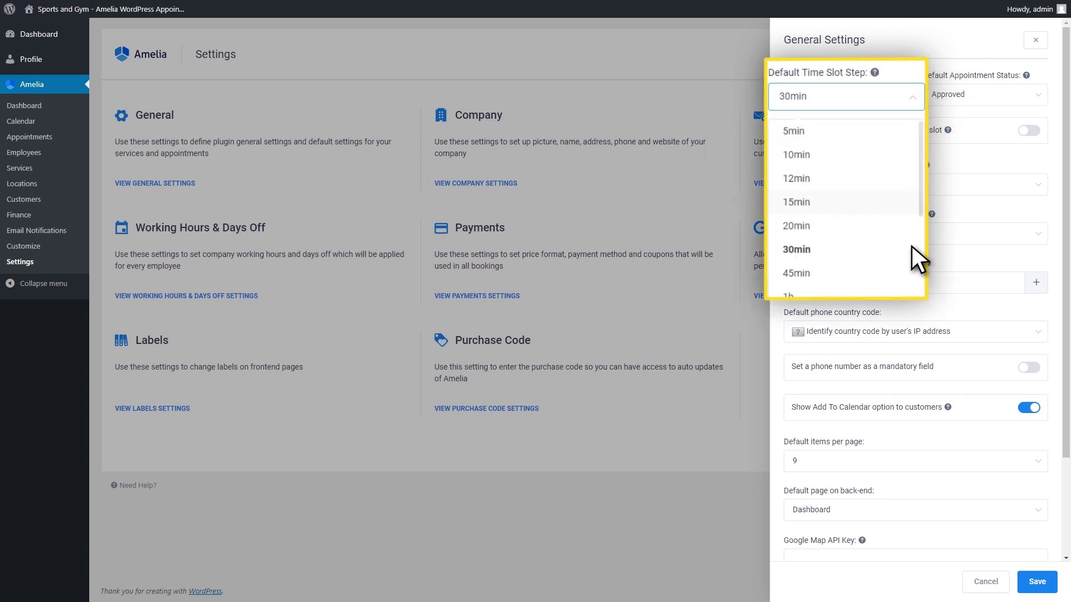
{"action": "left_click", "coordinate": [912, 251]}
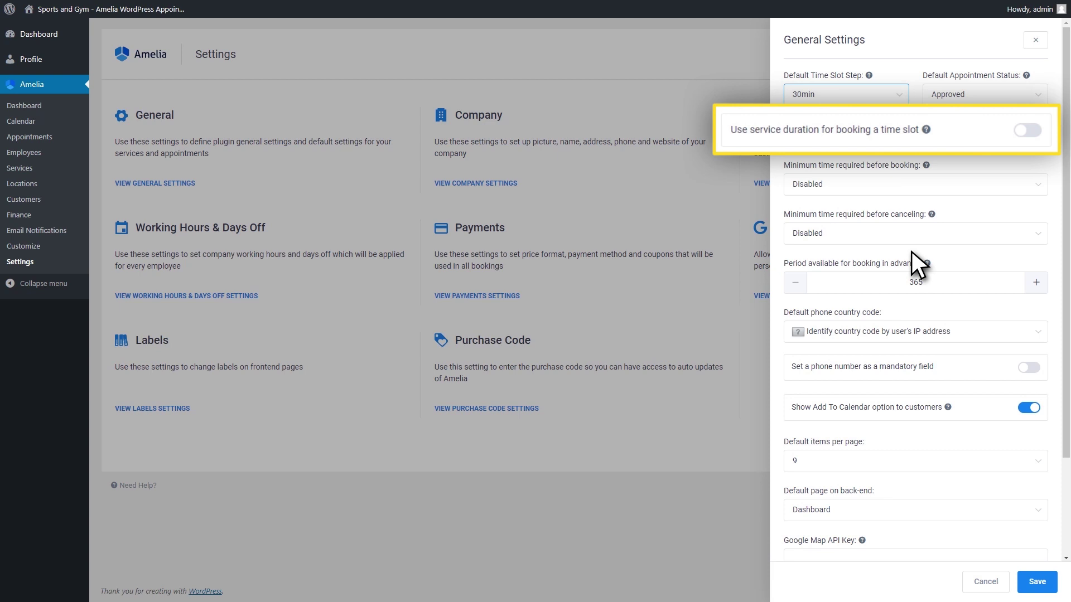
{"action": "left_click", "coordinate": [1029, 133]}
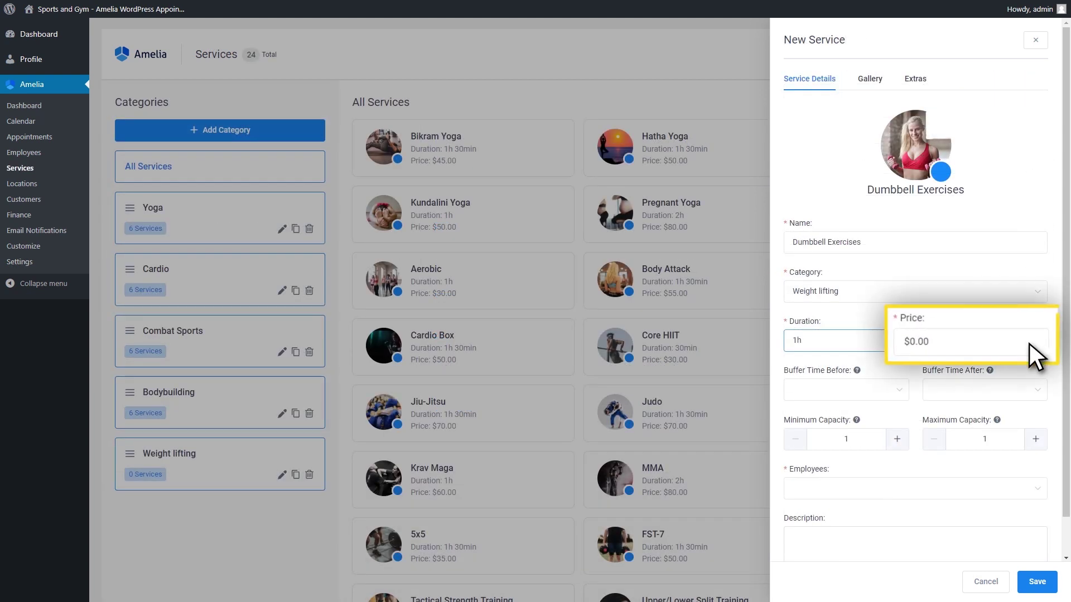
Price Dumbbell Exercises at $25.00 with 30min buffer time before and after
{"action": "left_click", "coordinate": [1029, 344]}
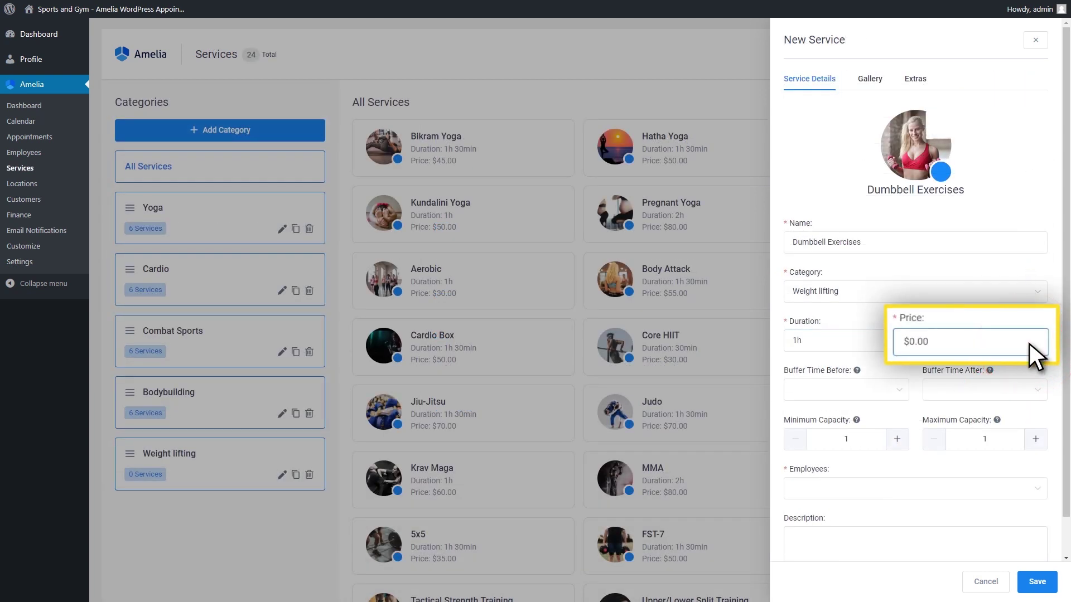
{"action": "type", "text": "25.00"}
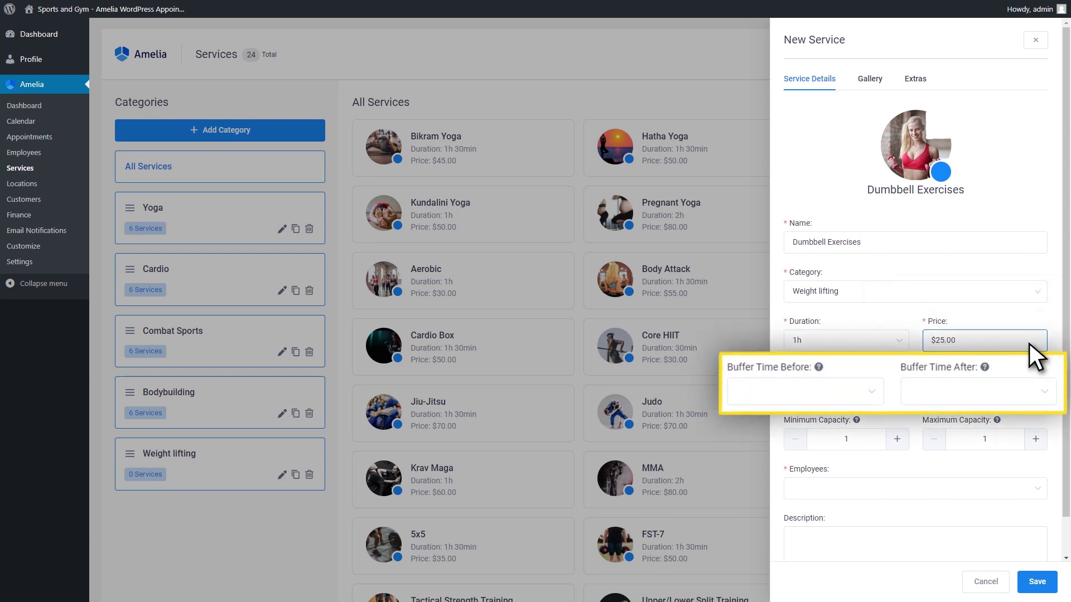
{"action": "key", "text": "Tab"}
{"action": "left_click", "coordinate": [876, 394]}
{"action": "left_click", "coordinate": [856, 426]}
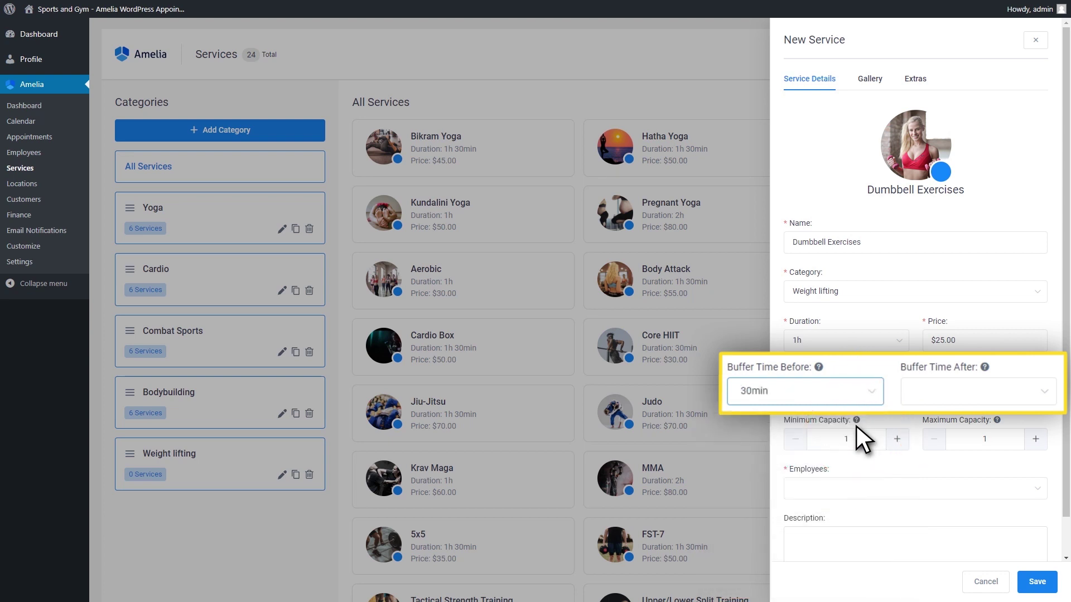
{"action": "left_click", "coordinate": [1049, 392]}
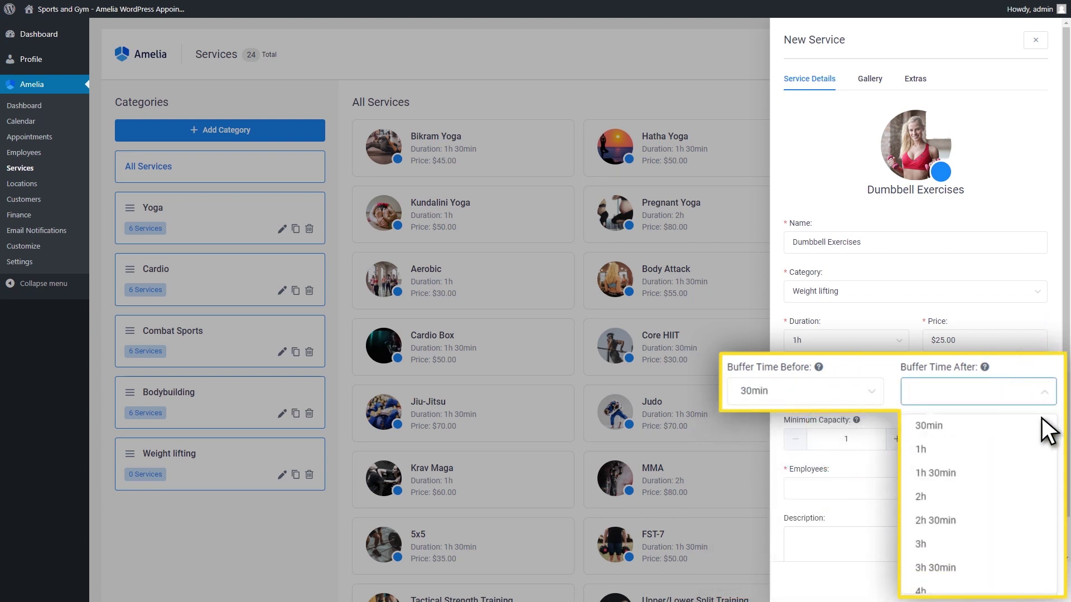
{"action": "left_click", "coordinate": [1040, 425]}
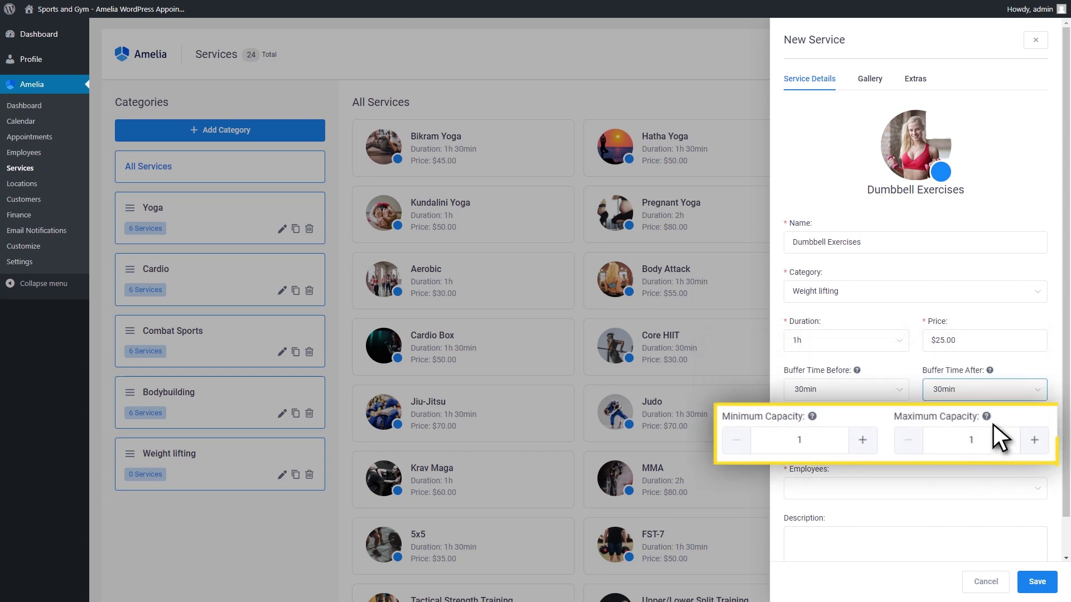
Set the service's minimum capacity to 5 and maximum capacity to 10
{"action": "left_click", "coordinate": [877, 444]}
{"action": "type", "text": "5"}
{"action": "left_click", "coordinate": [973, 445]}
{"action": "type", "text": "5"}
{"action": "left_click", "coordinate": [997, 446]}
{"action": "key", "text": "Tab"}
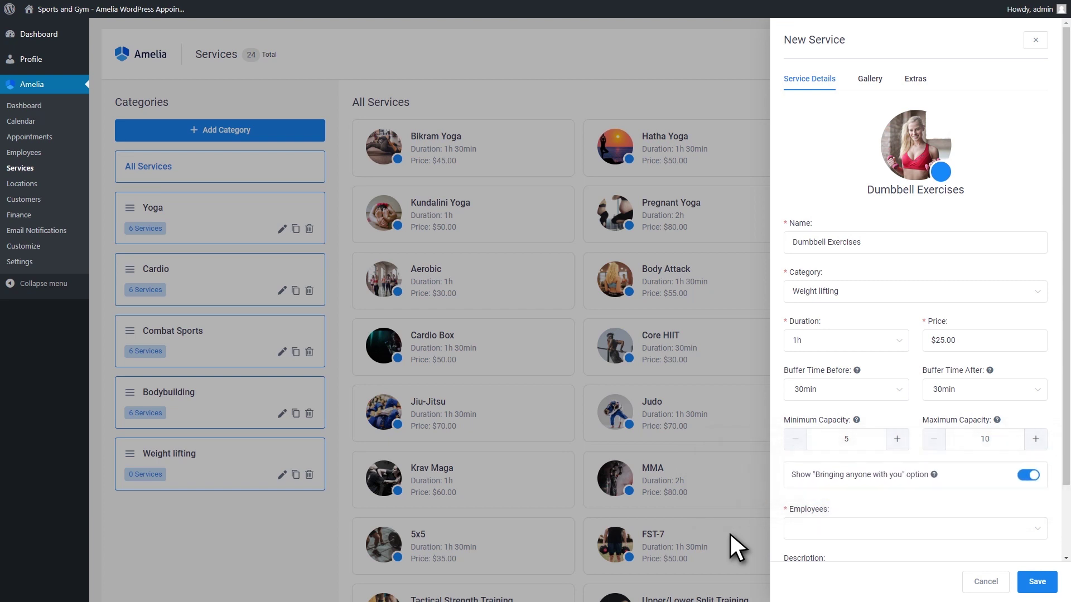
Assign an employee and describe the service as 'Exercises for gaining muscle mass'
{"action": "scroll", "coordinate": [1056, 375], "scroll_direction": "down", "scroll_amount": 1}
{"action": "scroll", "coordinate": [1058, 374], "scroll_direction": "down", "scroll_amount": 2}
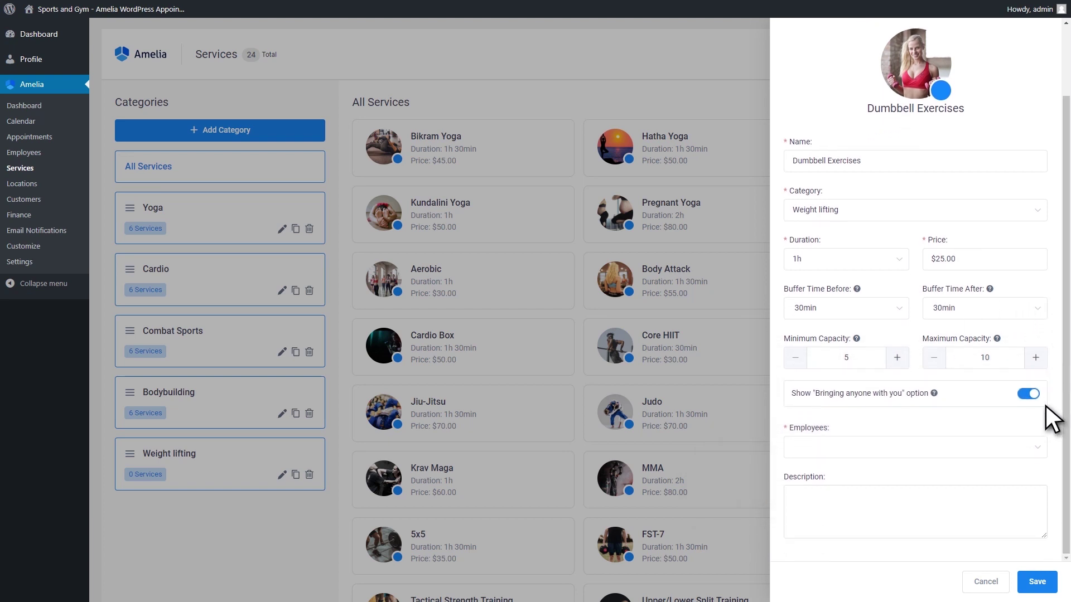
{"action": "left_click", "coordinate": [1038, 447]}
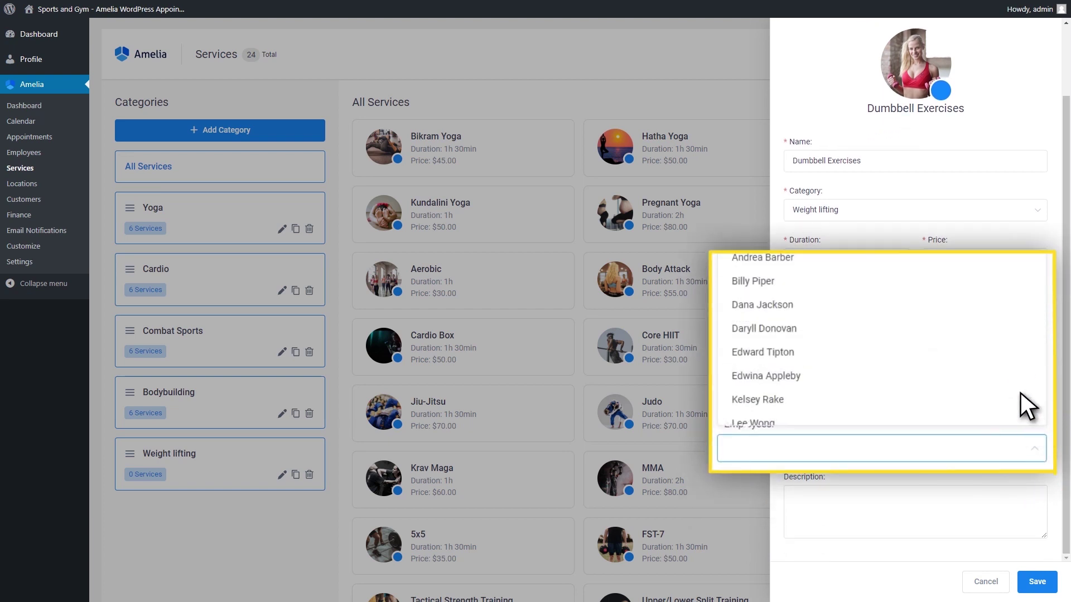
{"action": "left_click", "coordinate": [1009, 357]}
{"action": "key", "text": "Escape"}
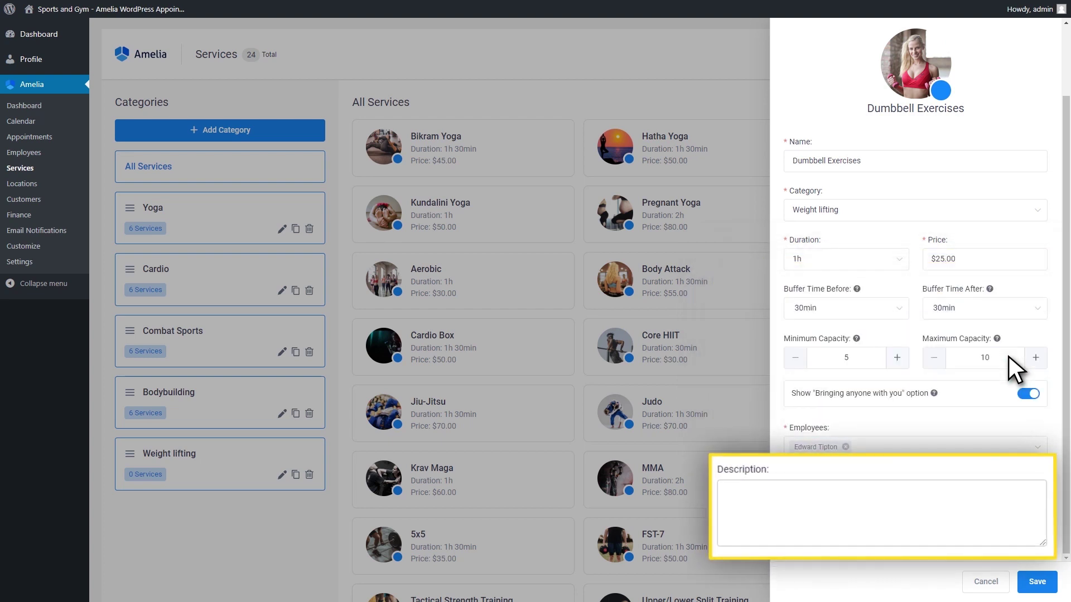
{"action": "left_click", "coordinate": [1008, 529]}
{"action": "type", "text": "Exerc"}
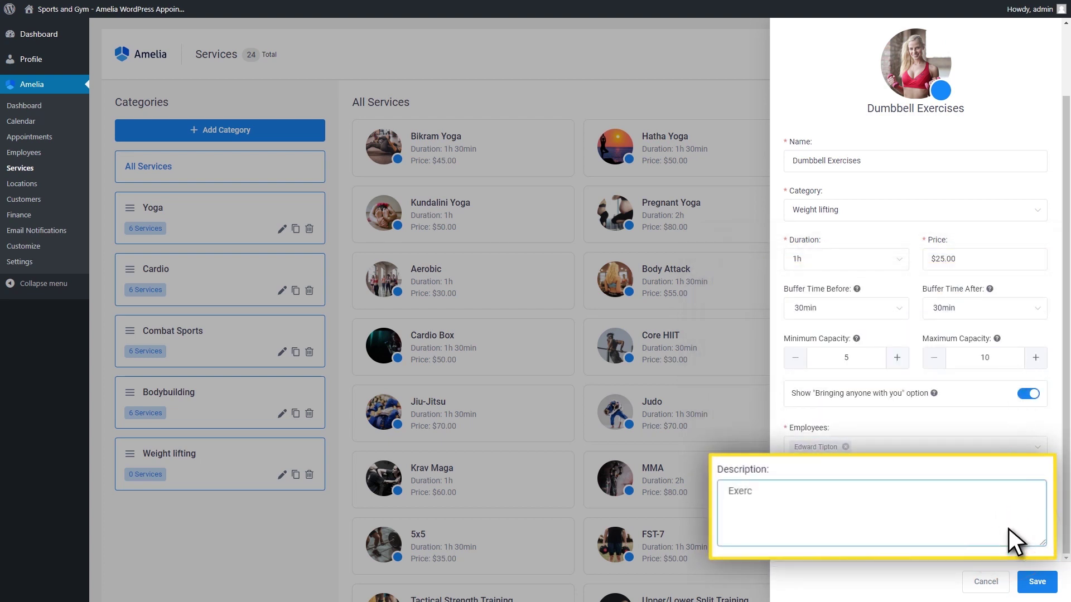
{"action": "type", "text": "ises for gaining muscle mass"}
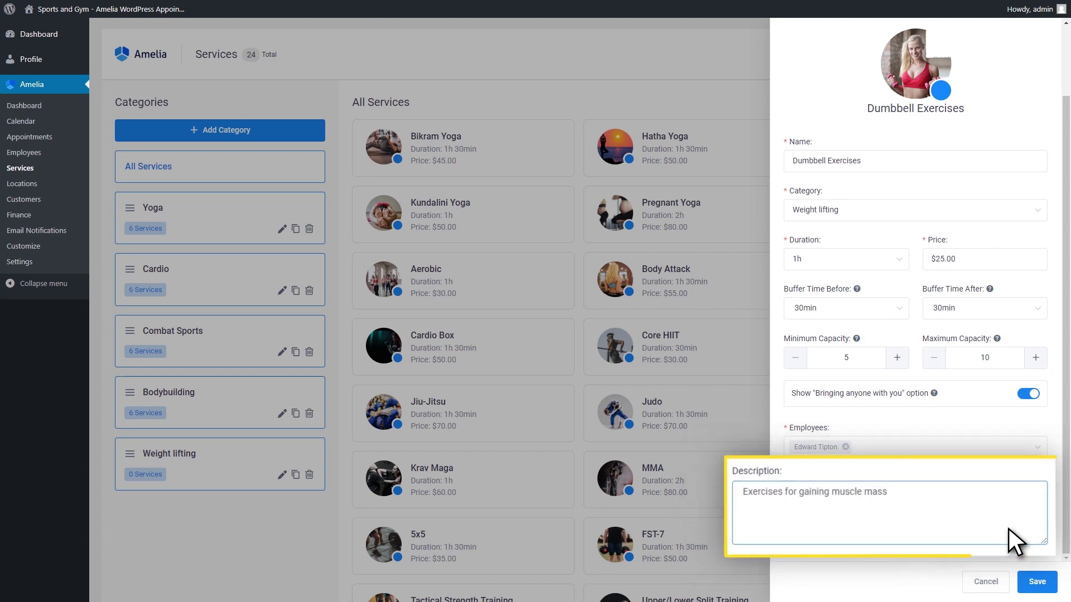
Upload two gallery images and move the weightlifting photo into the first slot
{"action": "scroll", "coordinate": [1009, 529], "scroll_direction": "up", "scroll_amount": 2}
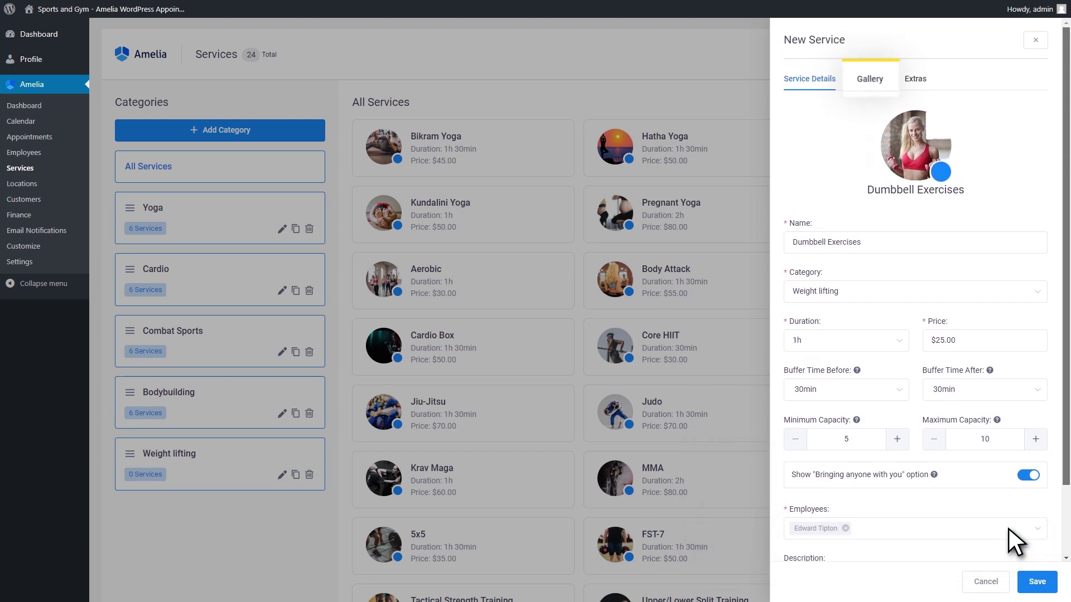
{"action": "left_click", "coordinate": [883, 87]}
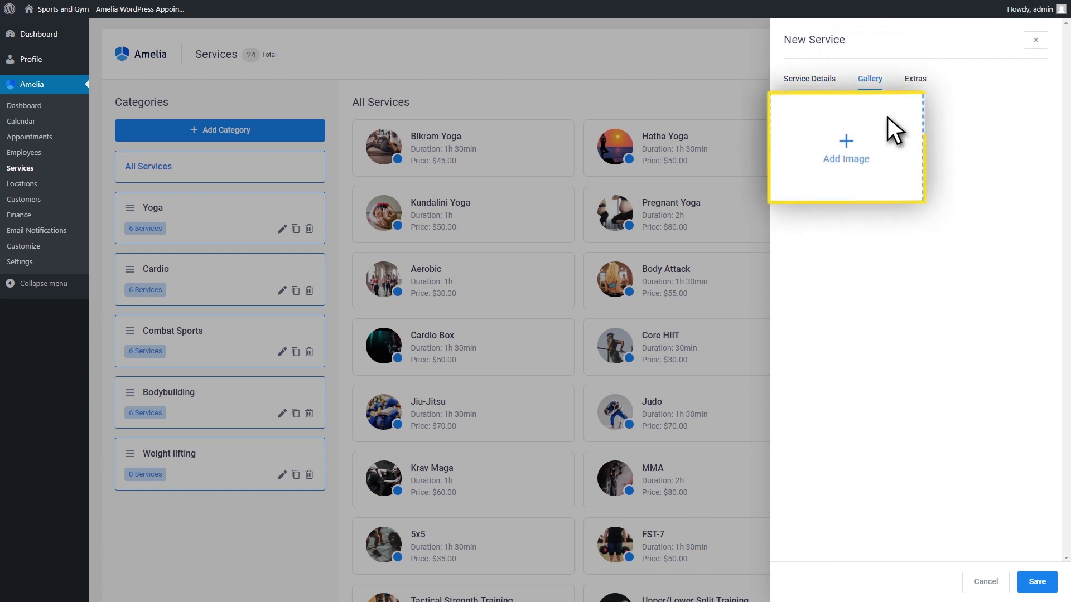
{"action": "left_click", "coordinate": [895, 180]}
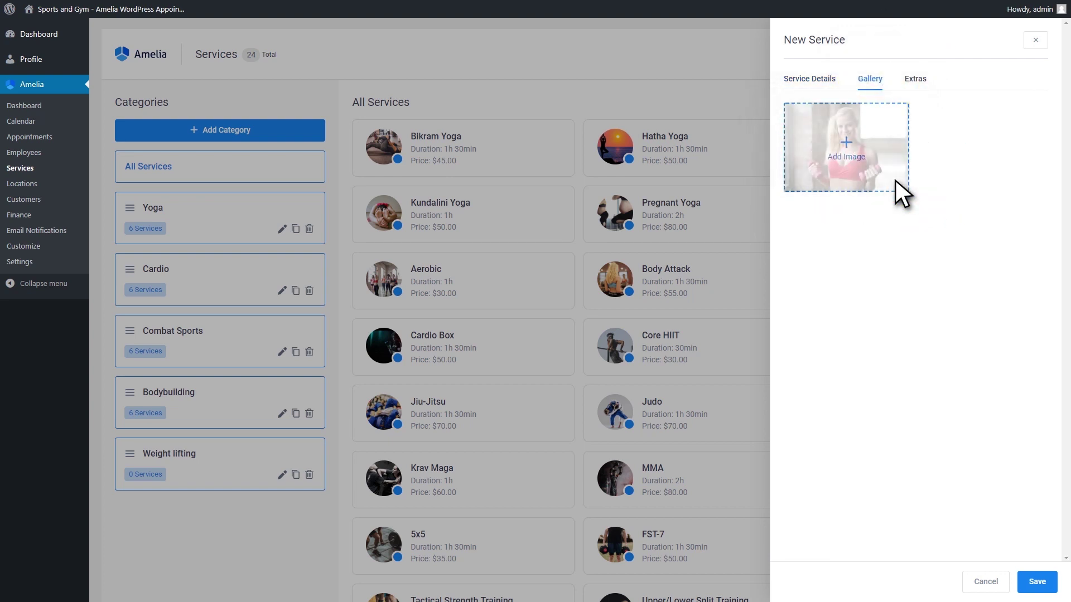
{"action": "left_click_drag", "start_coordinate": [1017, 173], "coordinate": [900, 170]}
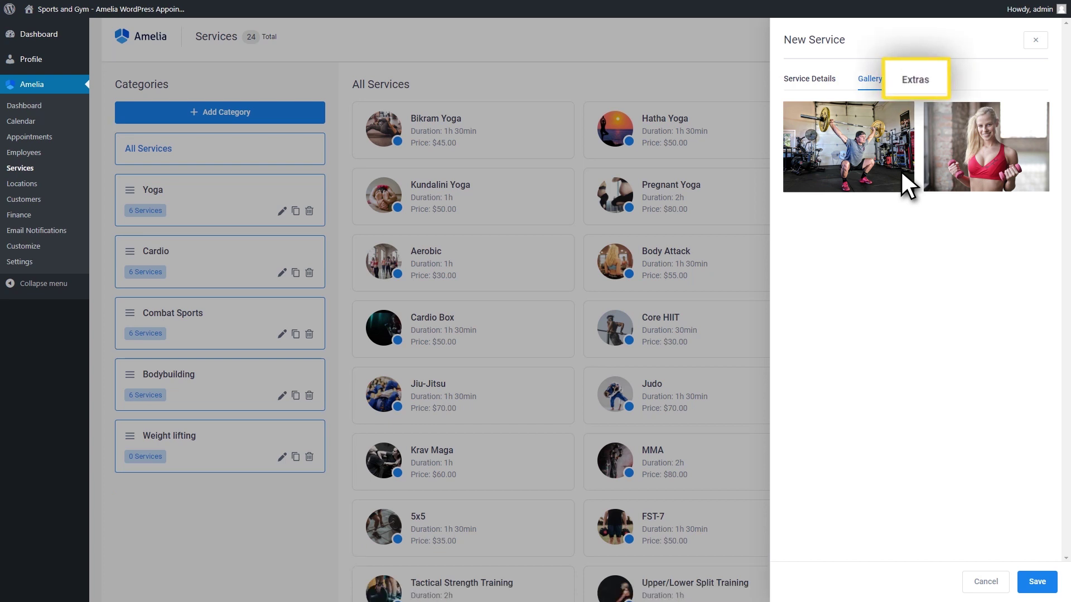
Add an extra named 'Intense Dumbbell Exercises' with a 30min duration
{"action": "left_click", "coordinate": [938, 87]}
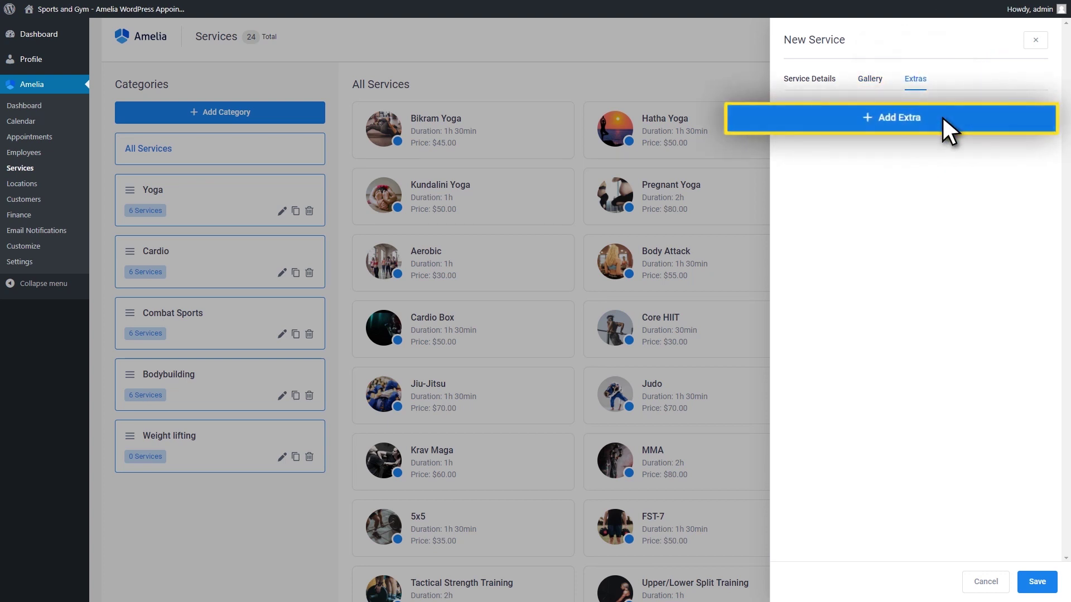
{"action": "left_click", "coordinate": [944, 119]}
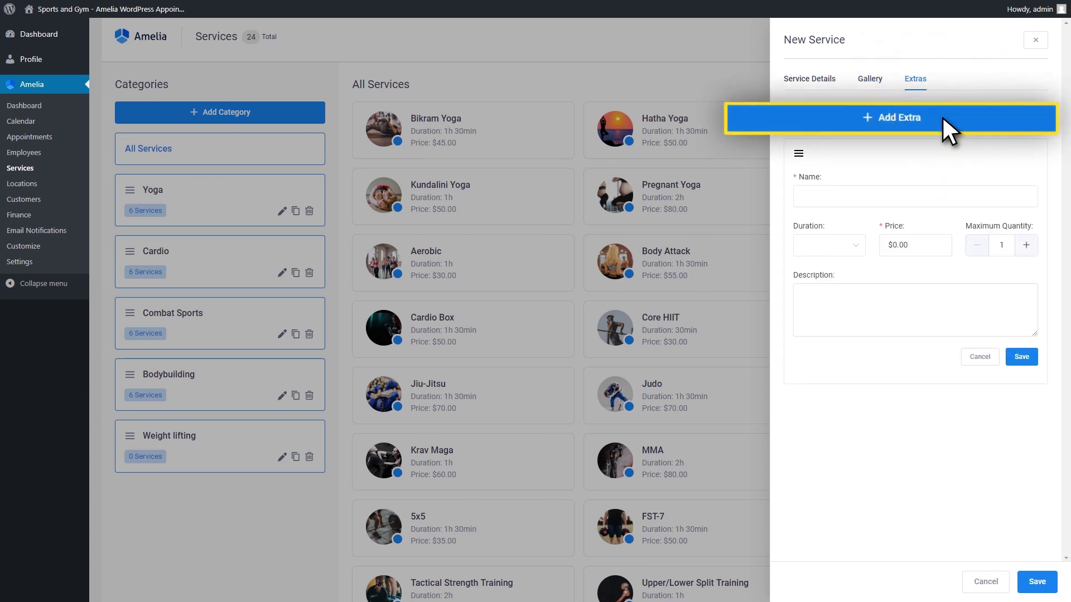
{"action": "left_click", "coordinate": [975, 198]}
{"action": "type", "text": "Intense D"}
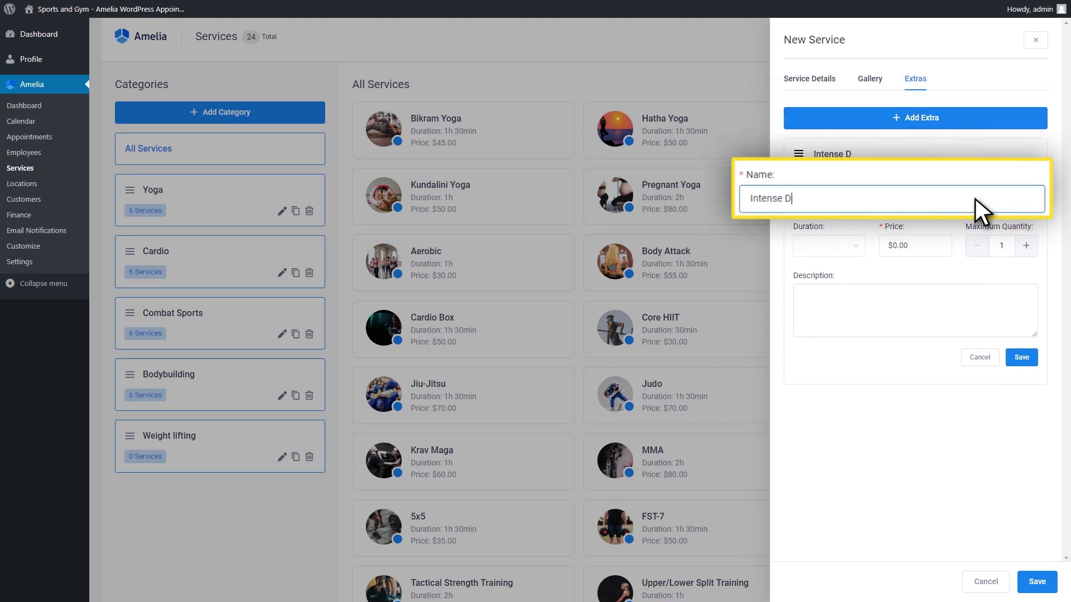
{"action": "type", "text": "umbbell Exercises"}
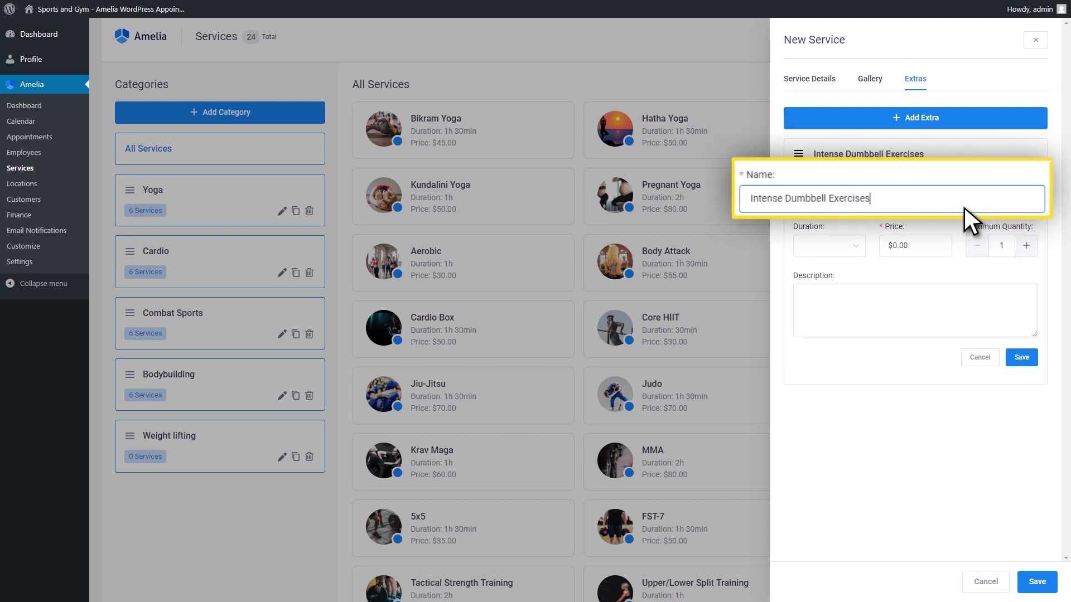
{"action": "left_click", "coordinate": [820, 247]}
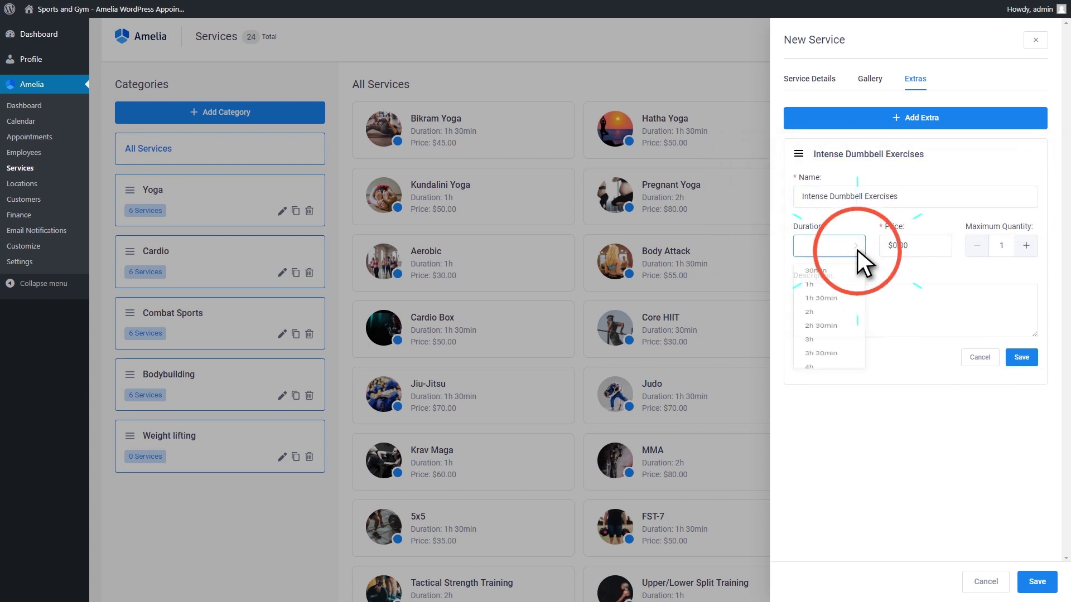
{"action": "left_click", "coordinate": [858, 281]}
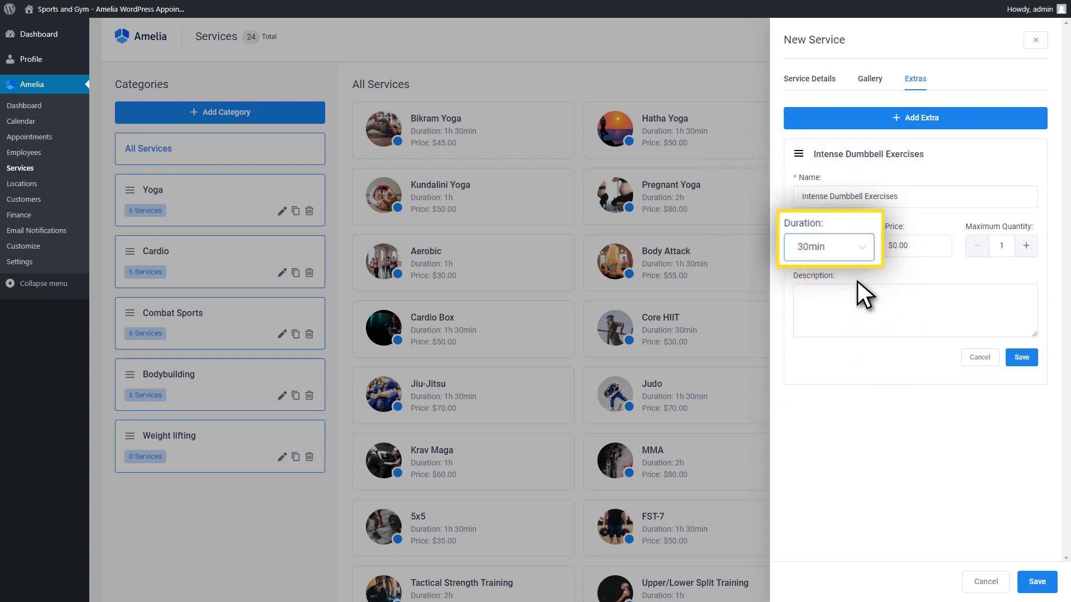
Give the extra a $15.00 price, maximum quantity 5, description 'For people who want even more!', and save it
{"action": "left_click", "coordinate": [931, 255]}
{"action": "type", "text": "1500"}
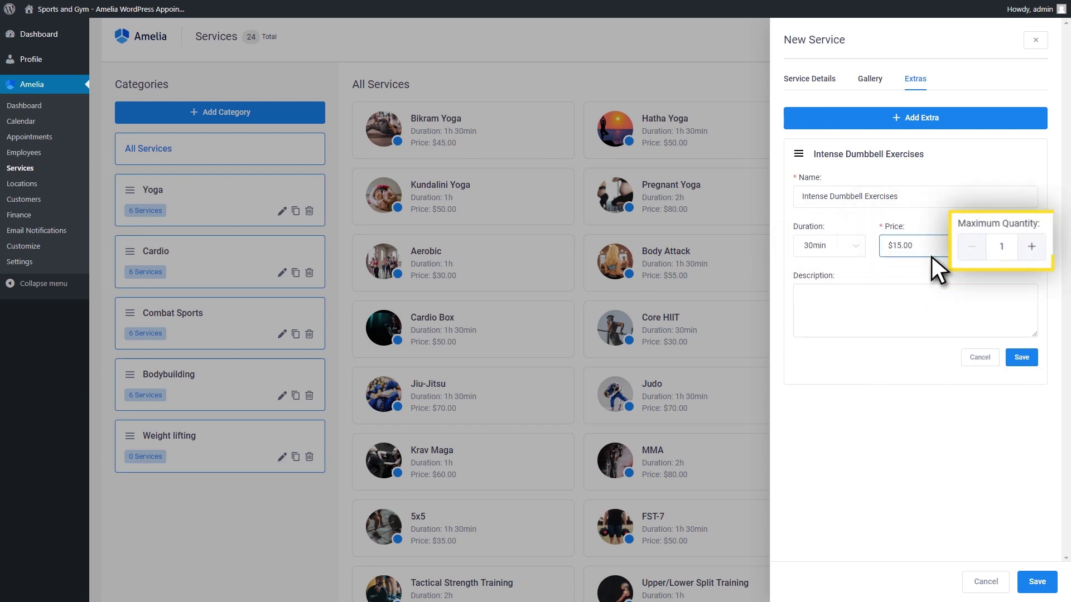
{"action": "double_click", "coordinate": [1011, 248]}
{"action": "type", "text": "5"}
{"action": "left_click", "coordinate": [1014, 325]}
{"action": "type", "text": "For p"}
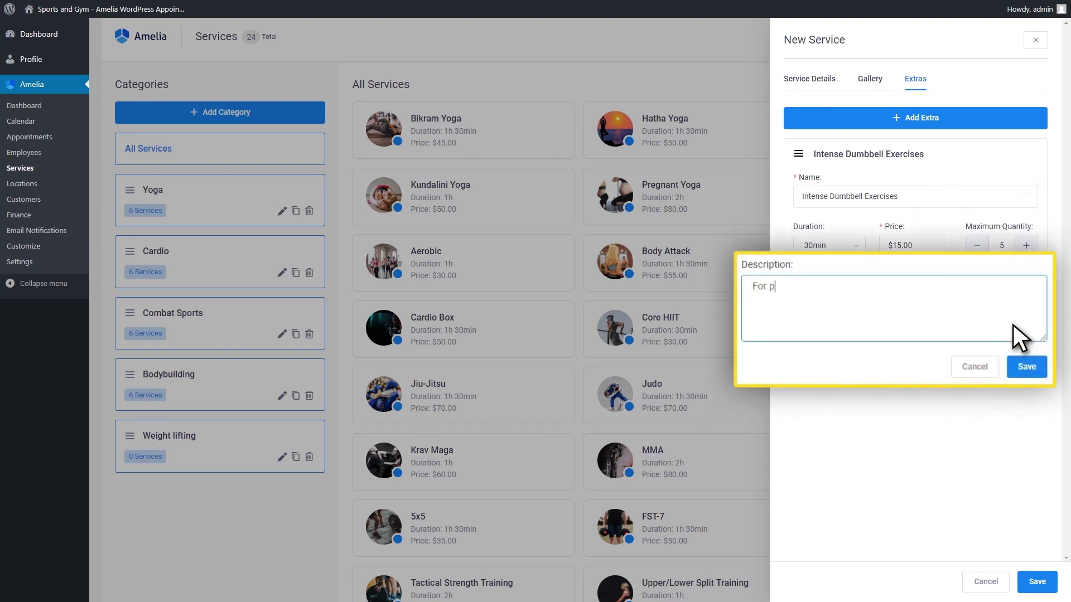
{"action": "type", "text": "eople who want even more!"}
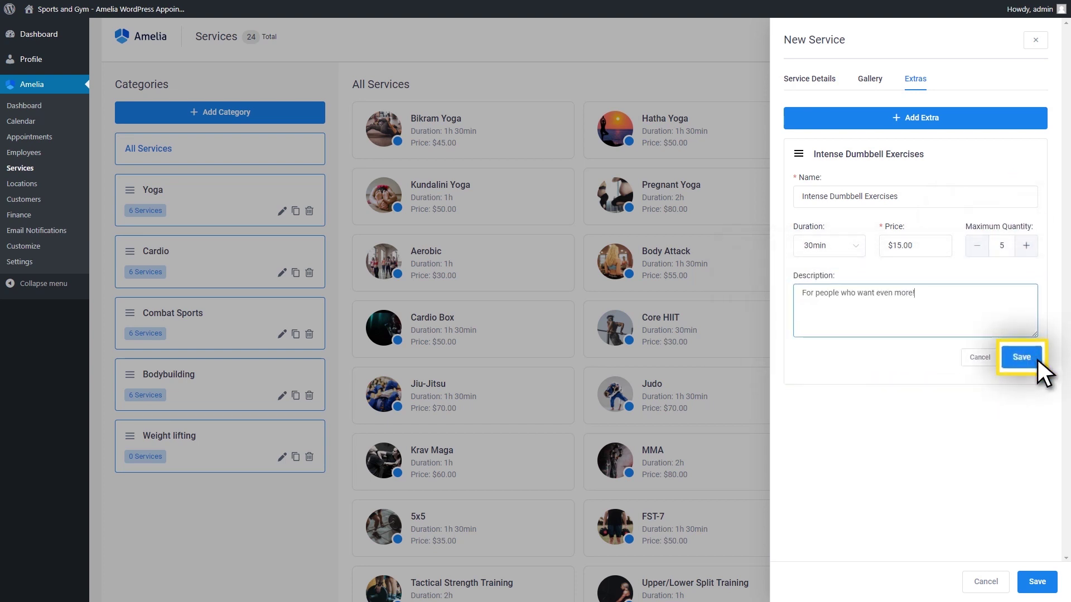
{"action": "left_click", "coordinate": [1037, 362]}
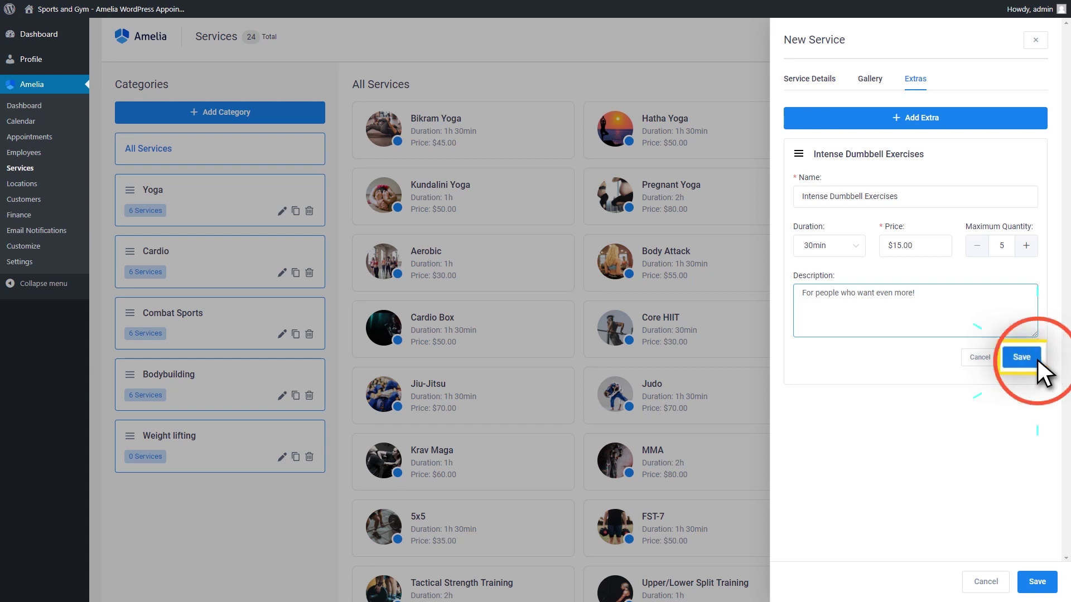
Save the Dumbbell Exercises service and filter the list to the Weight lifting category
{"action": "left_click", "coordinate": [1057, 580]}
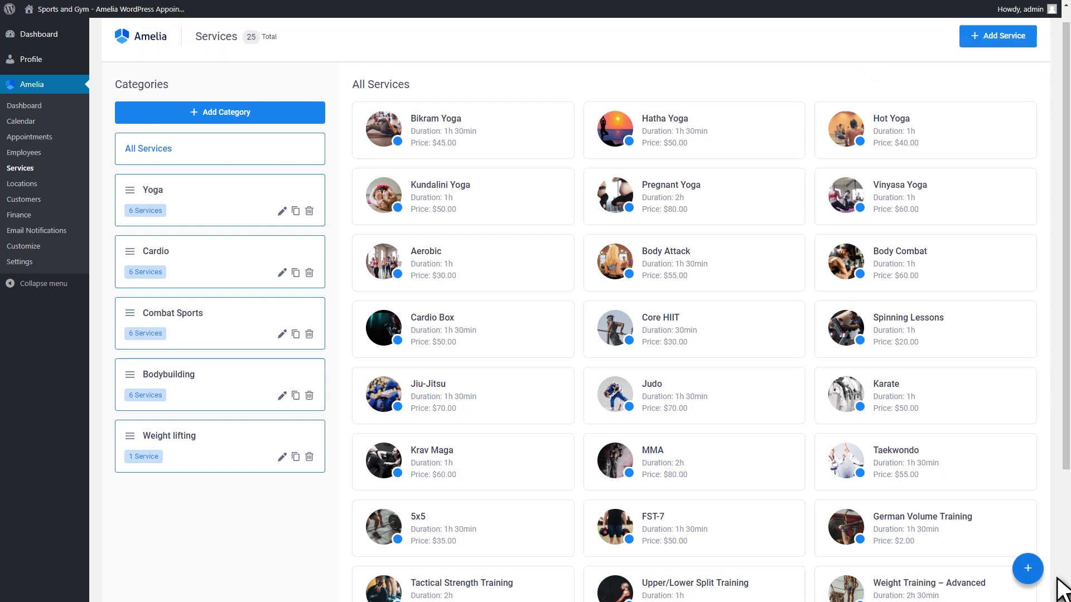
{"action": "left_click", "coordinate": [148, 184]}
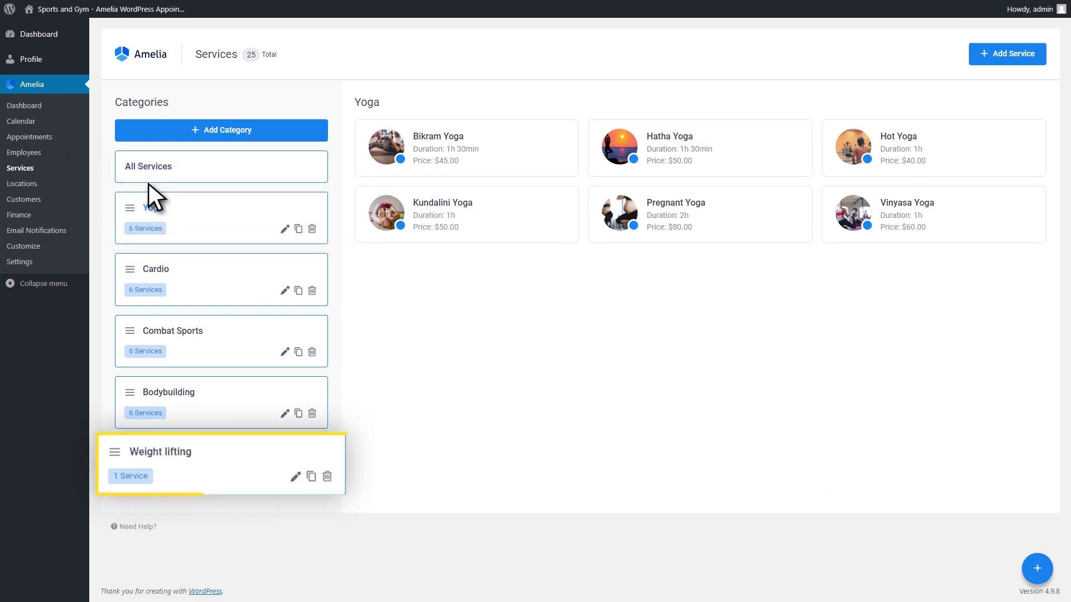
{"action": "left_click", "coordinate": [176, 455]}
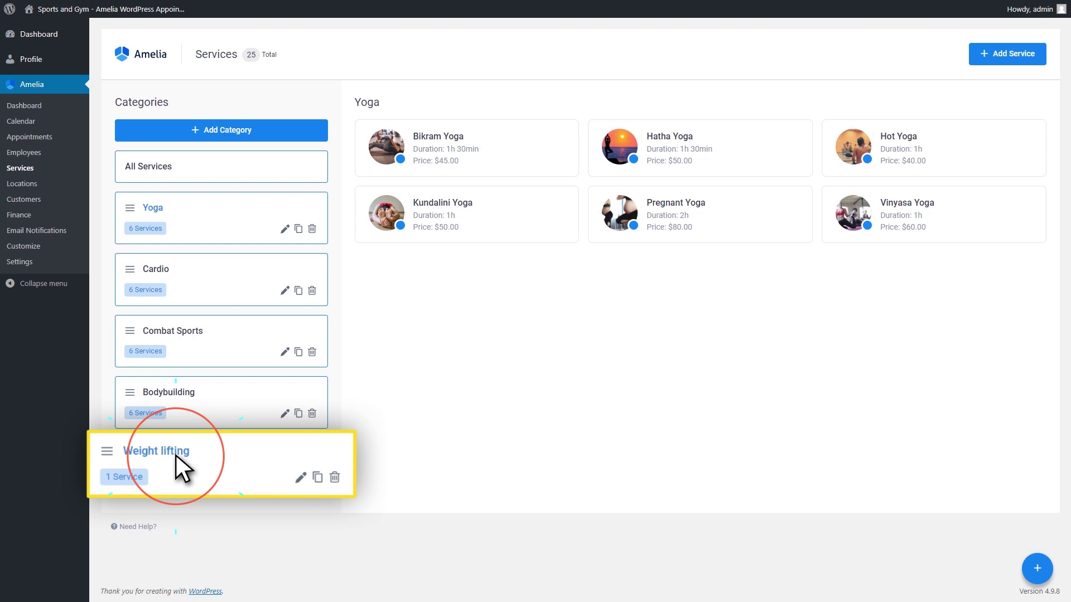
Change Dumbbell Exercises' maximum capacity to 15 and save, updating all employees
{"action": "left_click", "coordinate": [548, 164]}
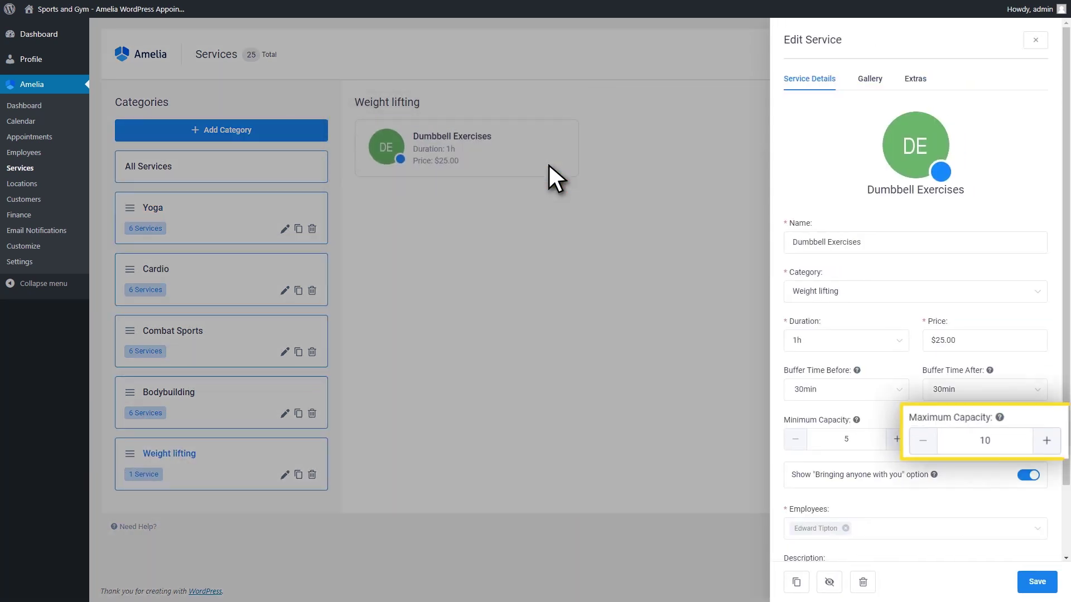
{"action": "double_click", "coordinate": [1005, 441]}
{"action": "type", "text": "15"}
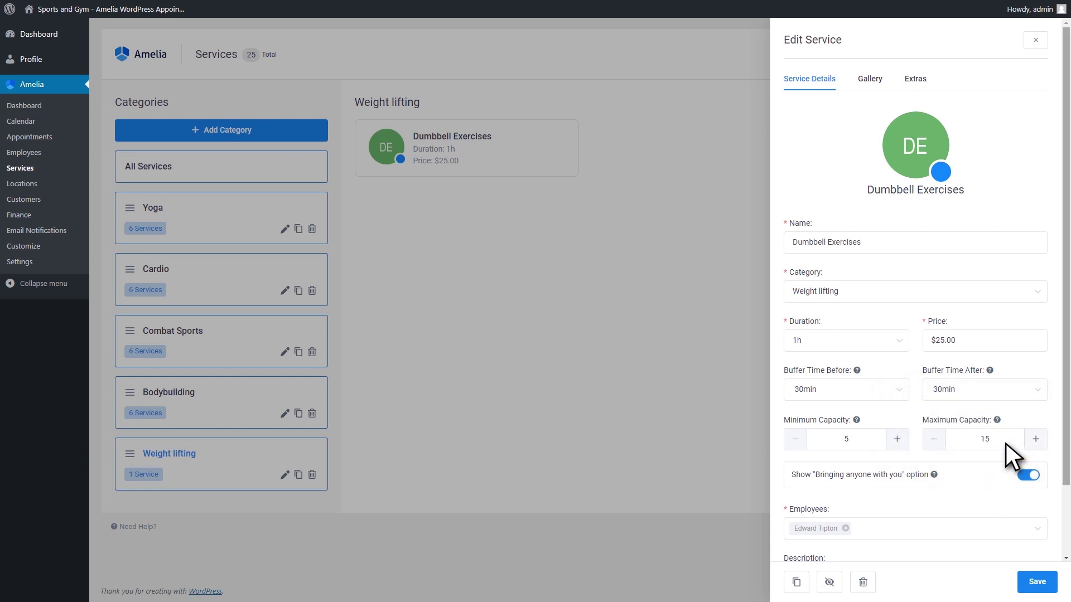
{"action": "scroll", "coordinate": [1006, 444], "scroll_direction": "down", "scroll_amount": 1}
{"action": "scroll", "coordinate": [1005, 444], "scroll_direction": "down", "scroll_amount": 1}
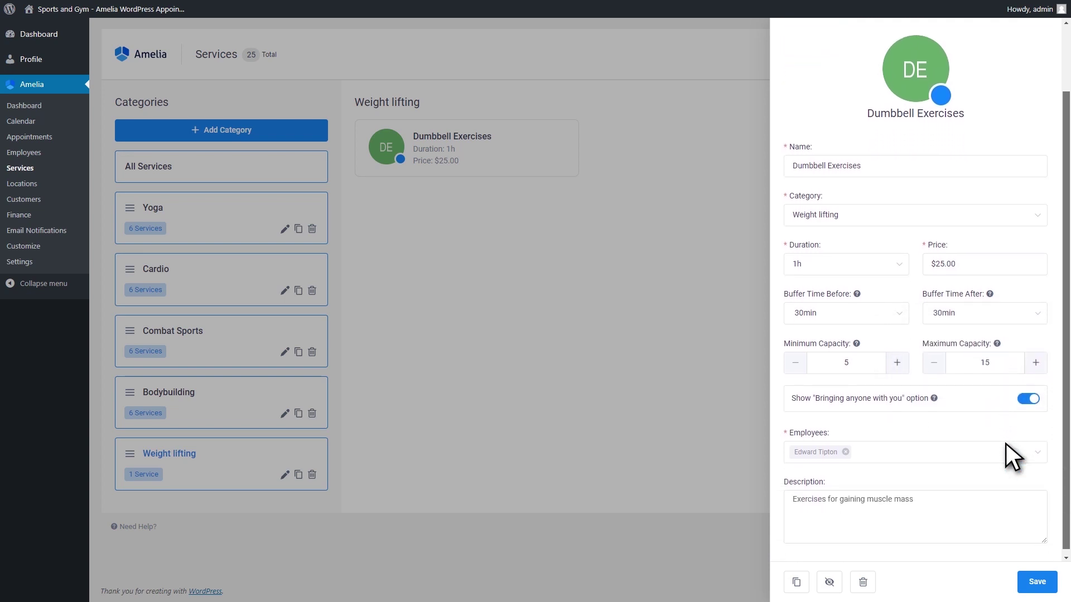
{"action": "left_click", "coordinate": [1051, 582]}
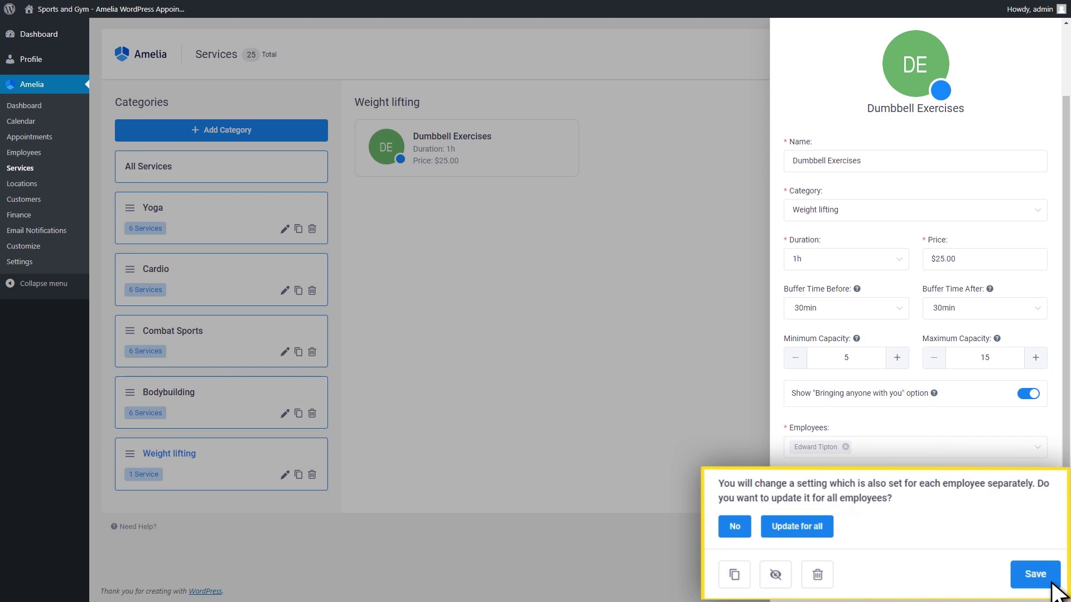
{"action": "left_click", "coordinate": [823, 531]}
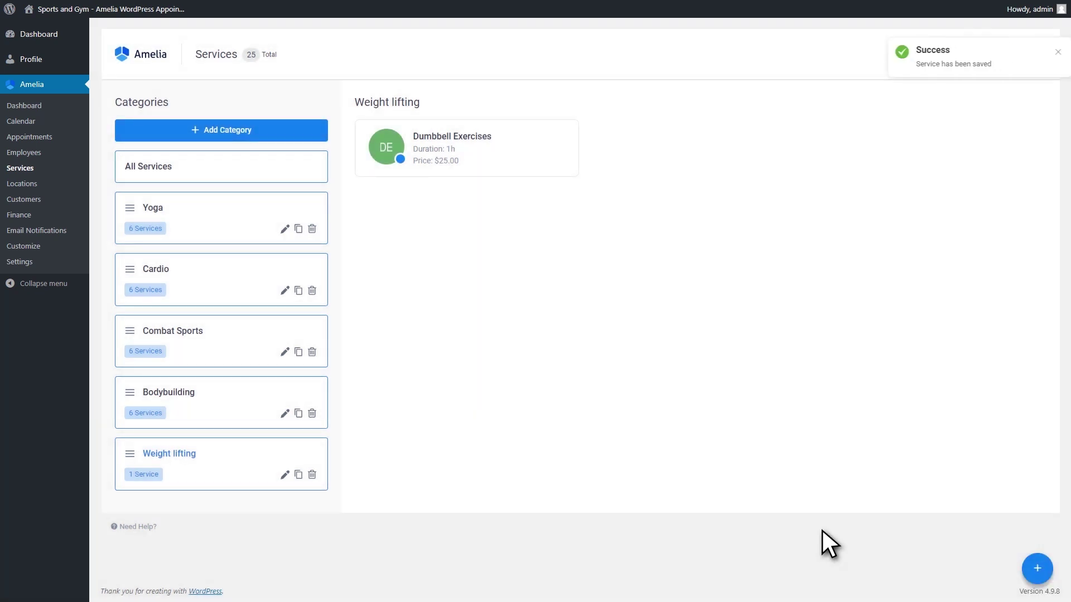
Duplicate the Dumbbell Exercises service from its edit panel, confirming the Duplicate prompt
{"action": "left_click", "coordinate": [557, 159]}
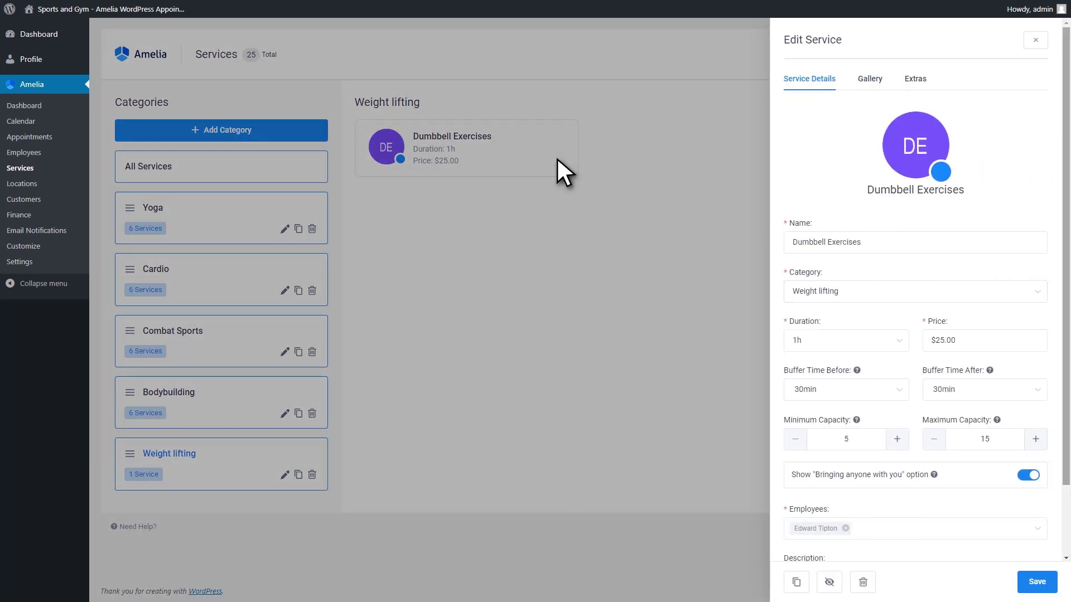
{"action": "scroll", "coordinate": [556, 157], "scroll_direction": "down", "scroll_amount": 3}
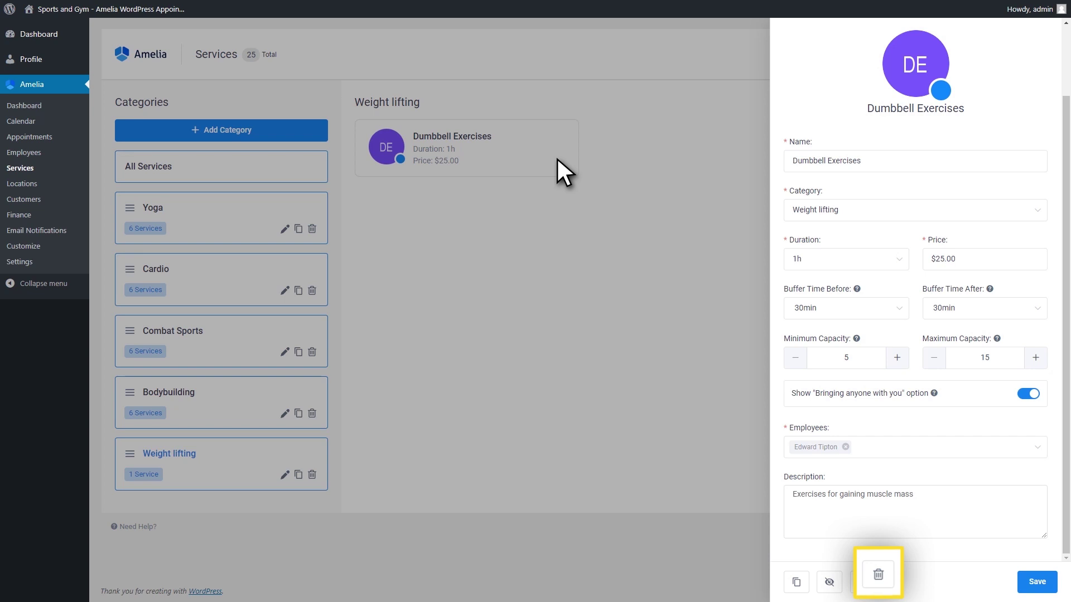
{"action": "left_click", "coordinate": [804, 575]}
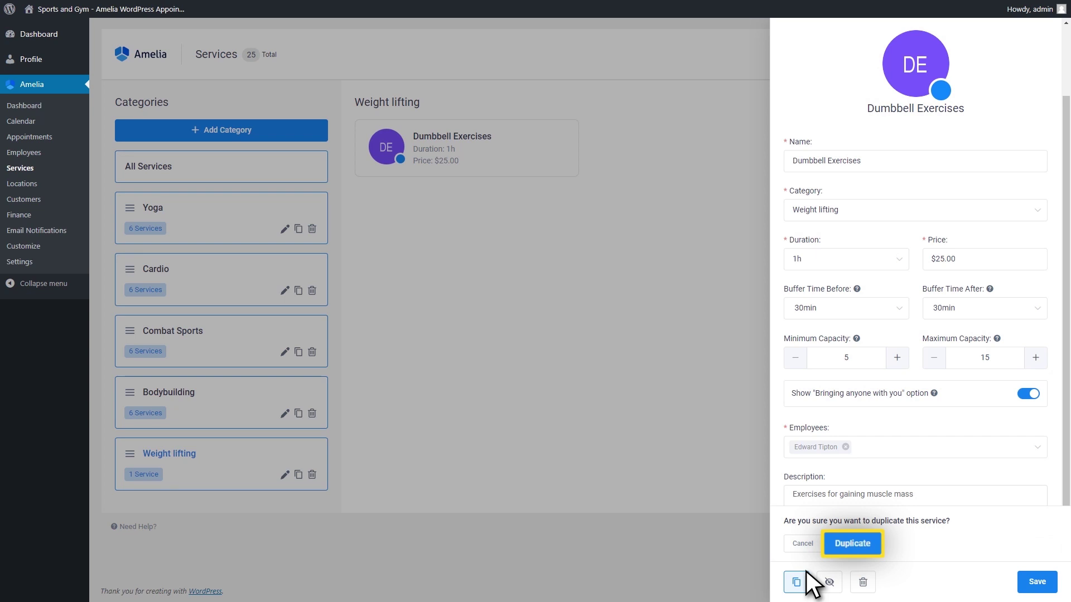
{"action": "left_click", "coordinate": [864, 548]}
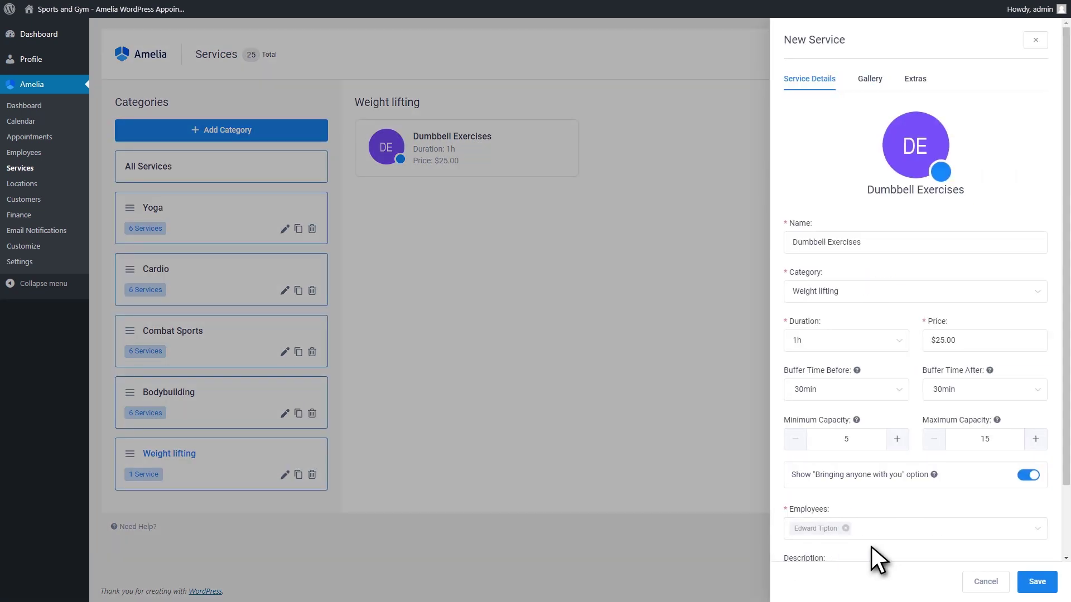
{"action": "scroll", "coordinate": [871, 547], "scroll_direction": "down", "scroll_amount": 3}
Save the Dumbbell Exercises copy, then hide it from customers and confirm
{"action": "left_click", "coordinate": [1038, 585]}
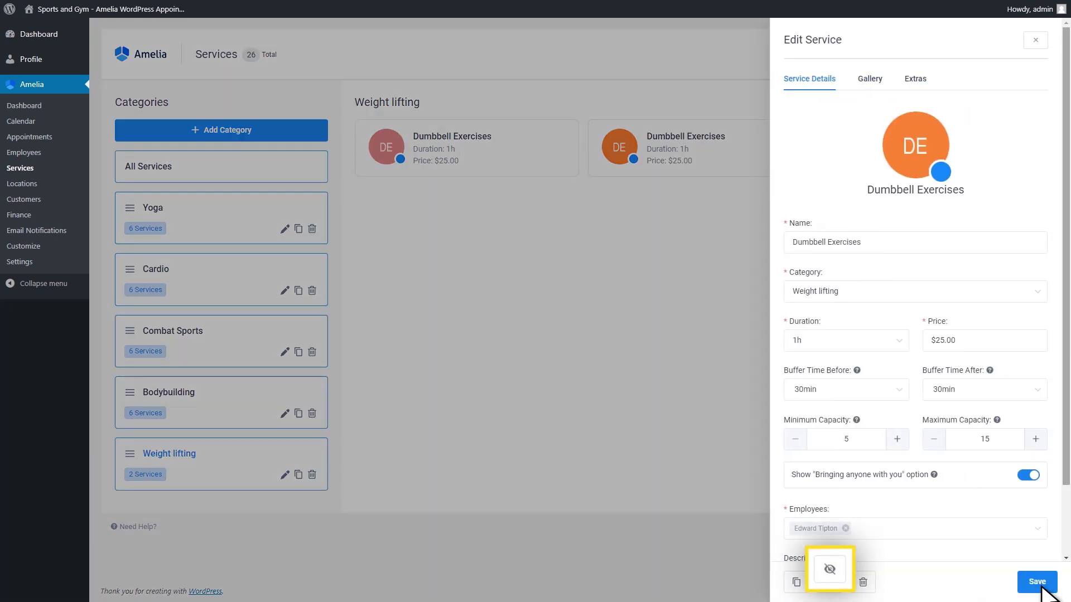
{"action": "scroll", "coordinate": [1046, 592], "scroll_direction": "down", "scroll_amount": 3}
{"action": "left_click", "coordinate": [836, 575]}
{"action": "left_click", "coordinate": [854, 545]}
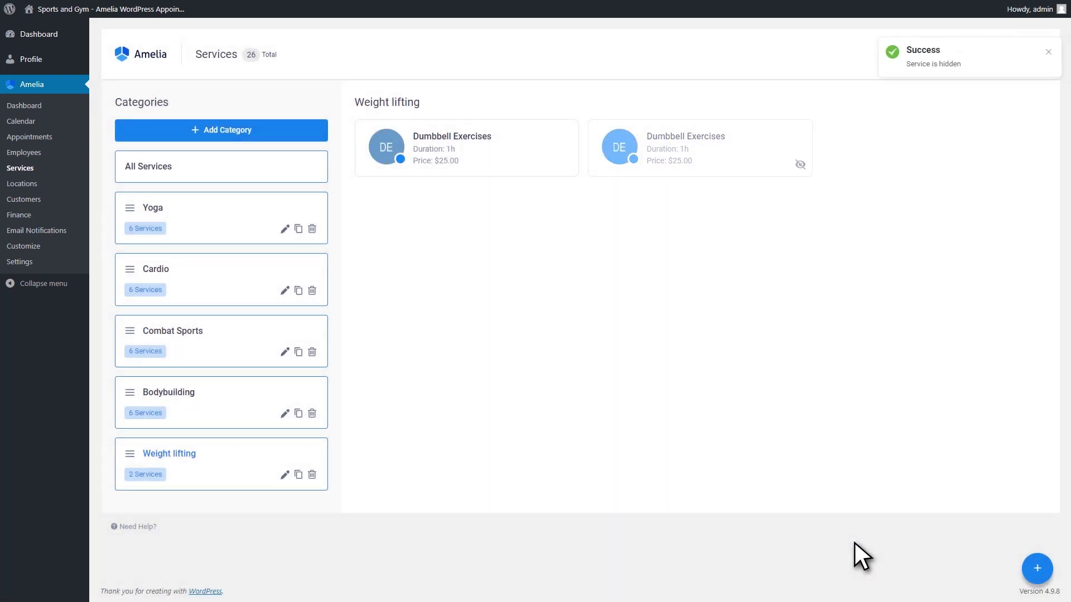
Open the hidden Dumbbell Exercises copy and start deleting it with the trash button
{"action": "left_click", "coordinate": [761, 161]}
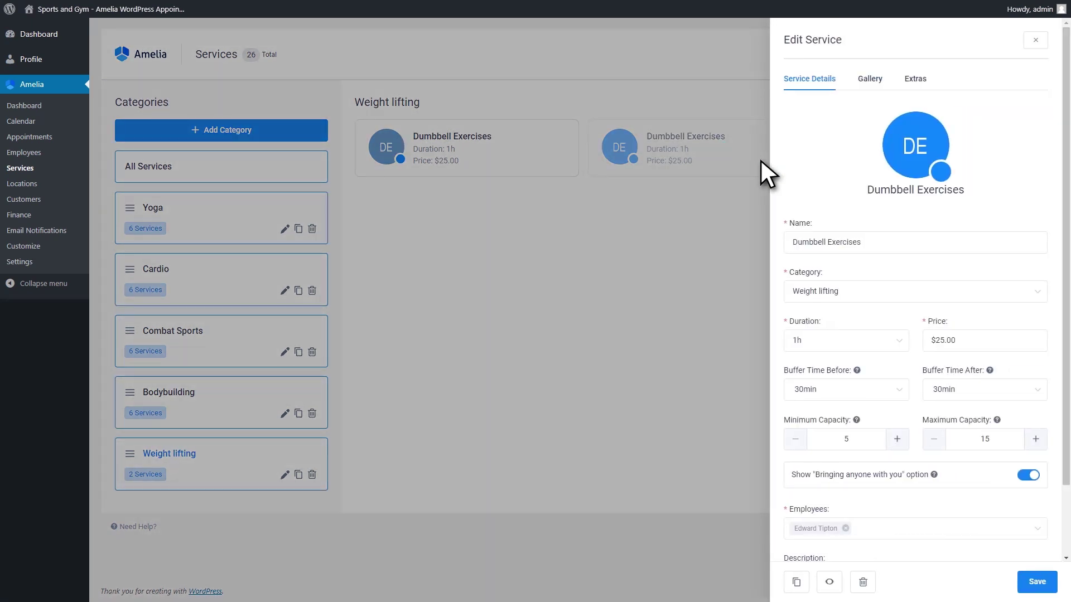
{"action": "left_click", "coordinate": [877, 569]}
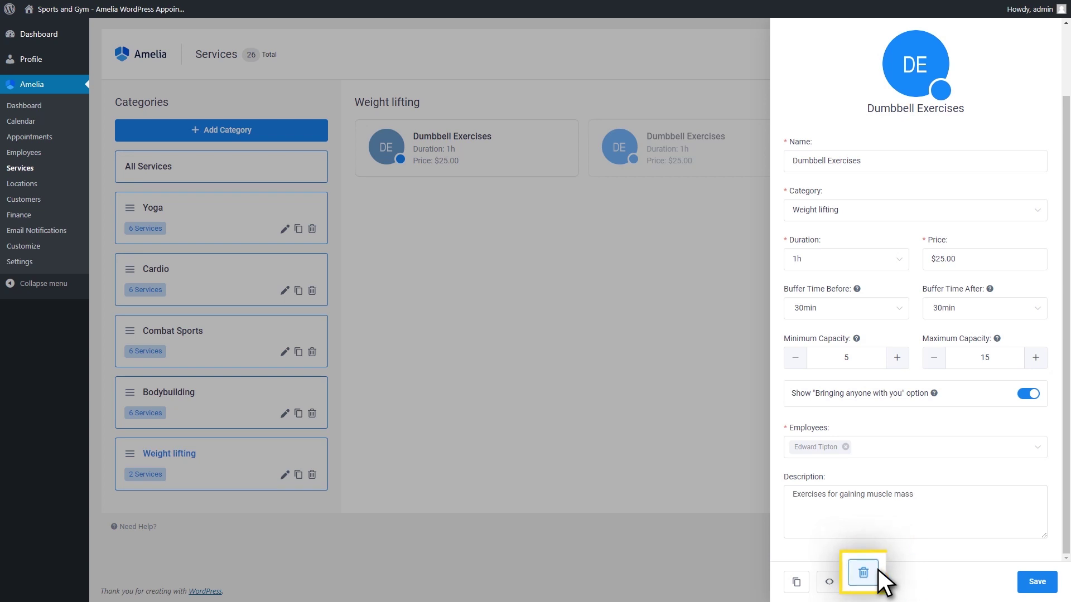